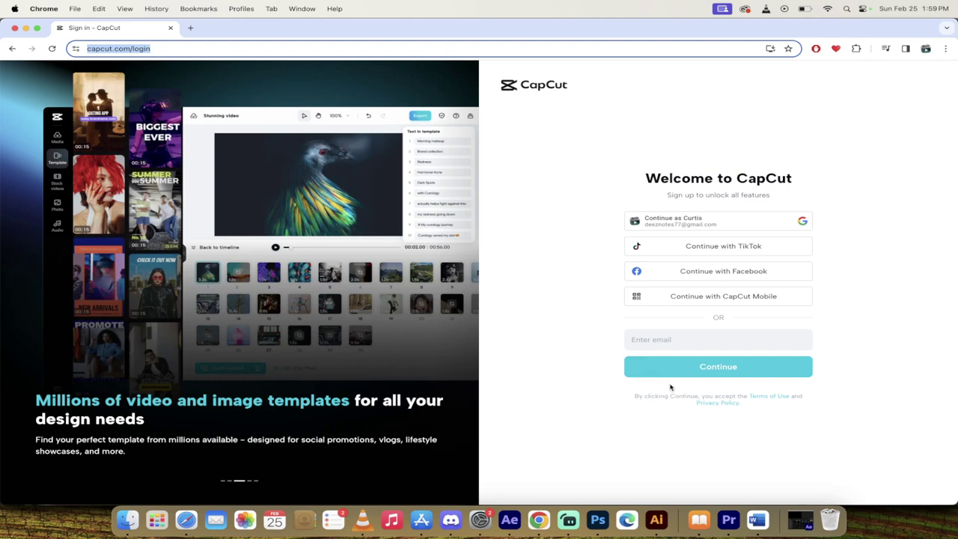
# - Sign in to CapCut by choosing the saved Google account in the Google popup
pyautogui.click(674, 372)
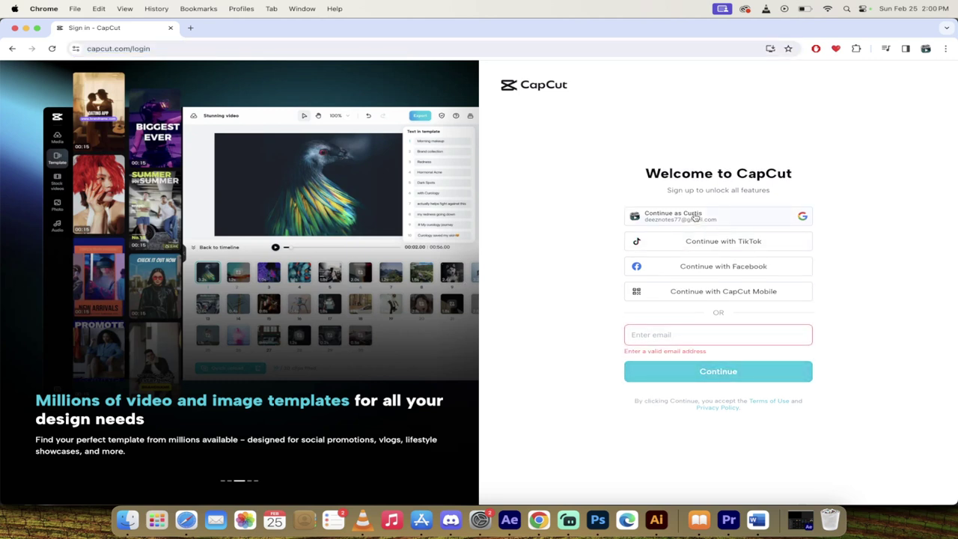
pyautogui.click(685, 220)
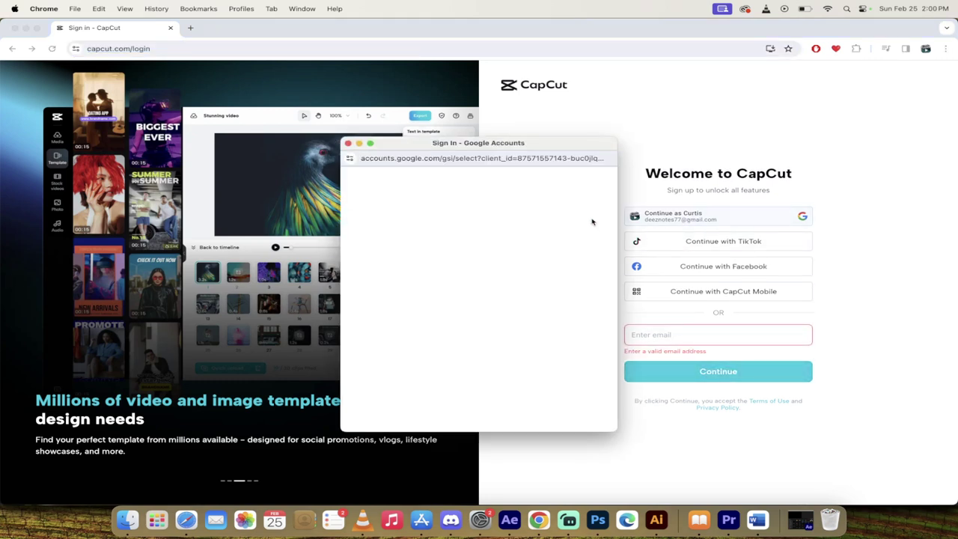
pyautogui.click(417, 286)
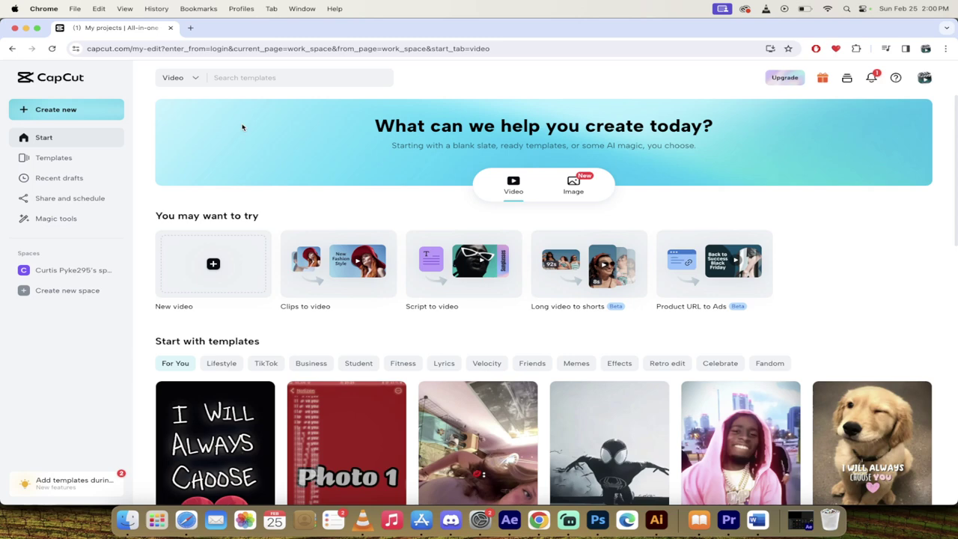
# - Create a new blank 16:9 video project from the Create new menu
pyautogui.click(86, 118)
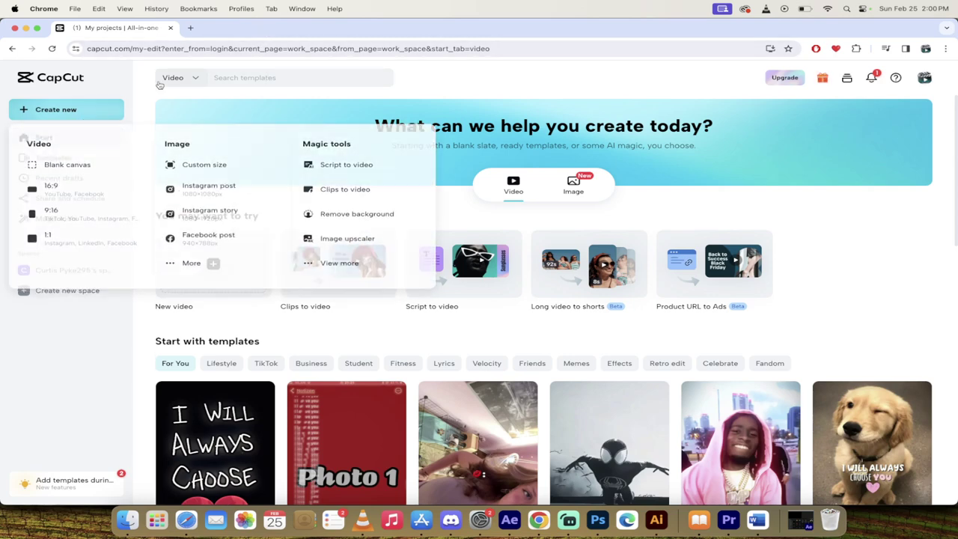
pyautogui.moveTo(84, 109)
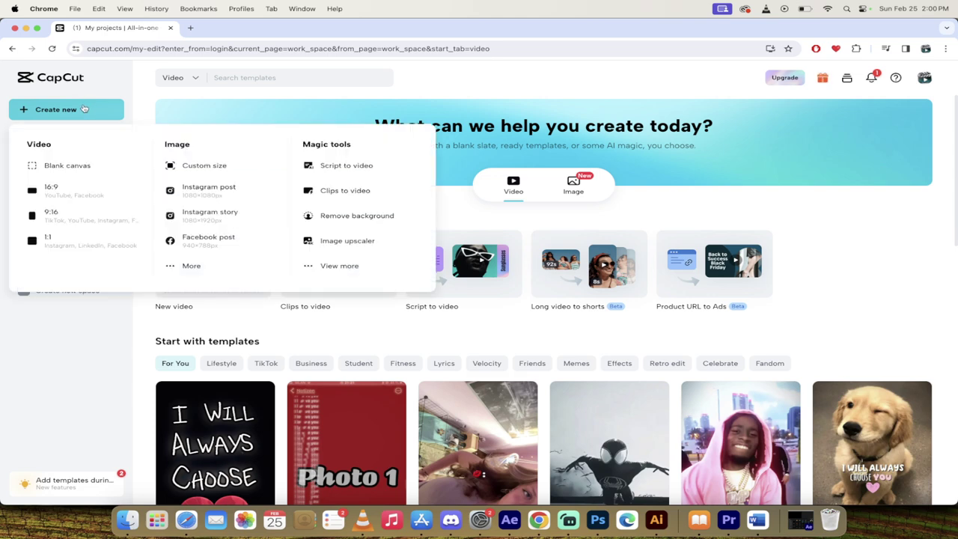
pyautogui.click(74, 191)
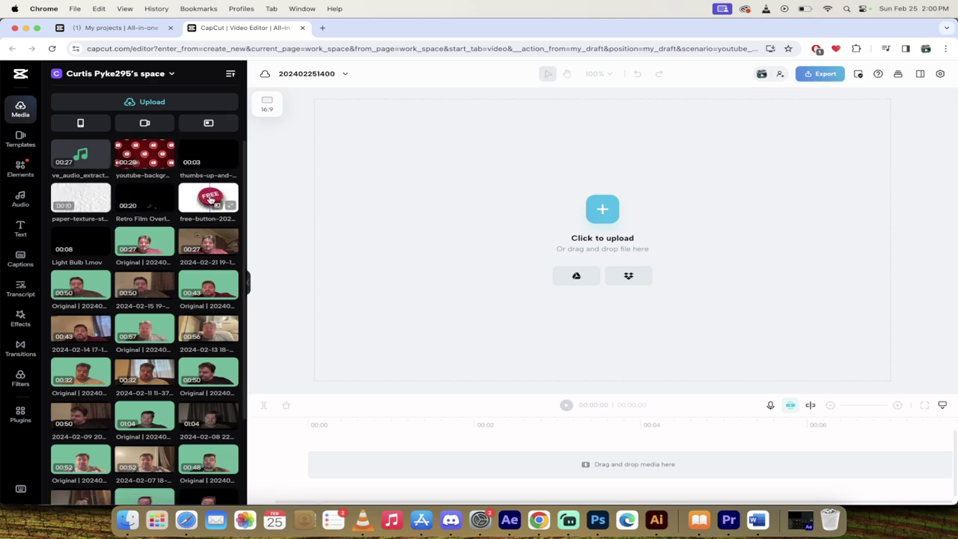
pyautogui.scroll(-2, 206, 239)
pyautogui.scroll(-1, 207, 239)
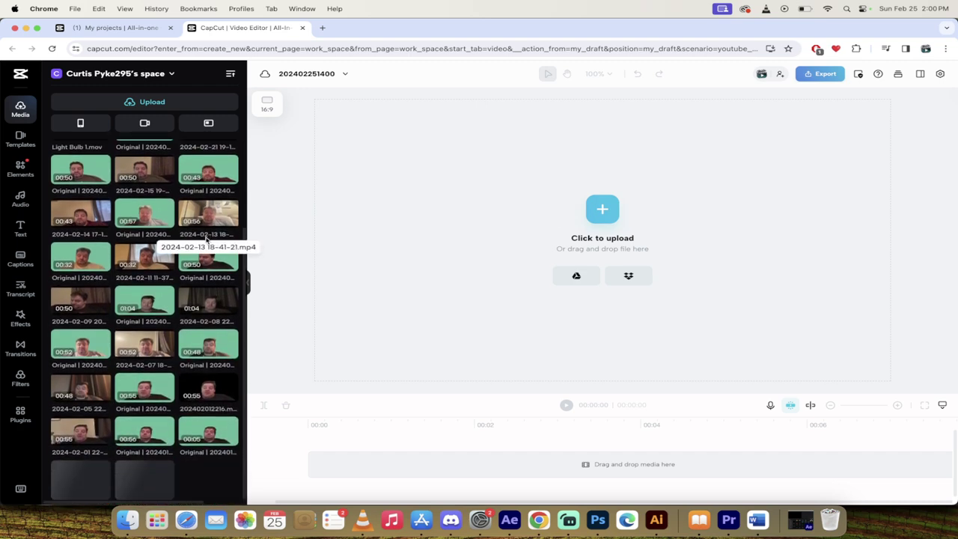
pyautogui.scroll(-1, 201, 322)
pyautogui.scroll(4, 201, 322)
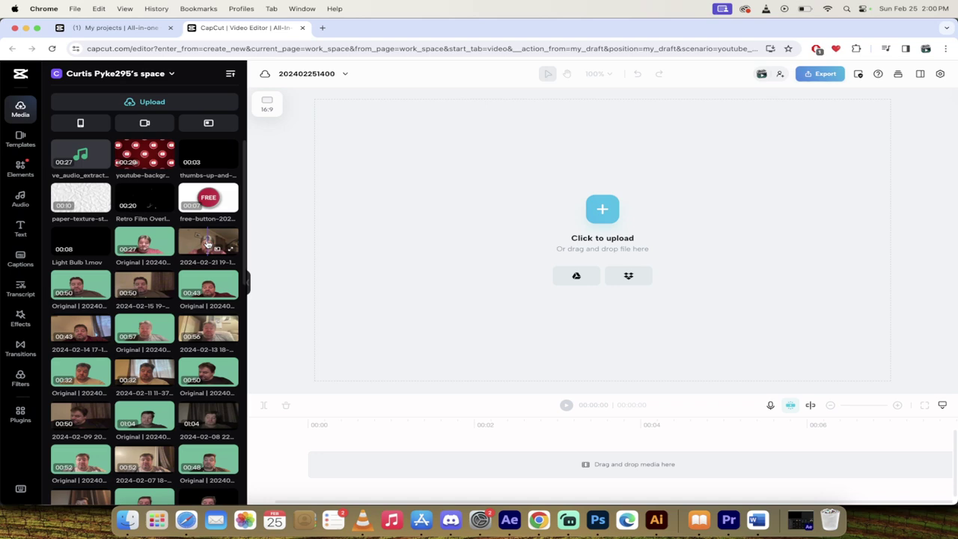
pyautogui.click(127, 522)
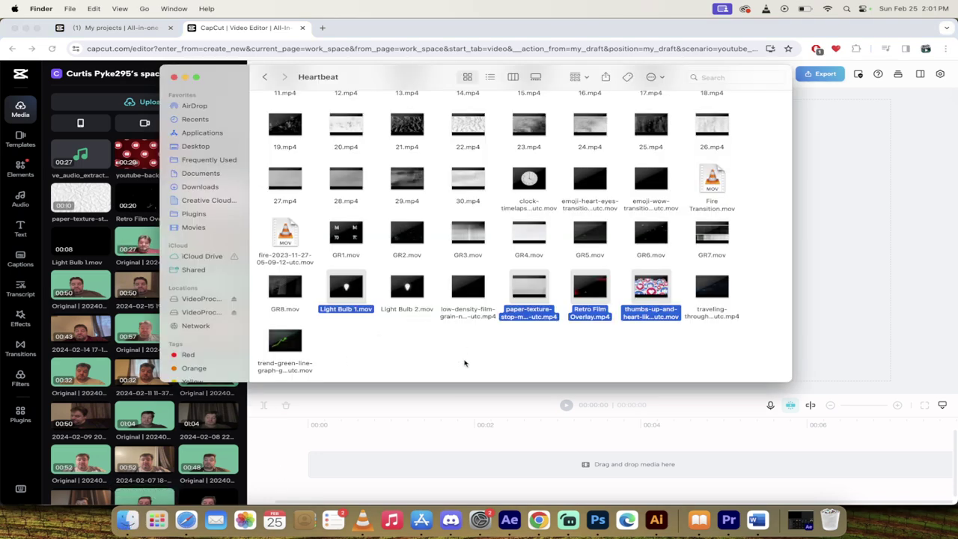
pyautogui.click(426, 361)
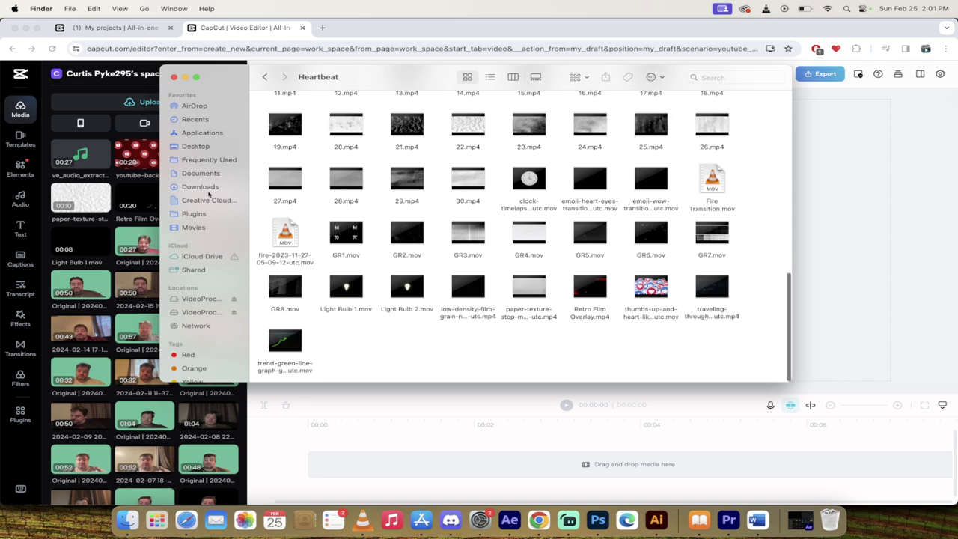
pyautogui.click(192, 228)
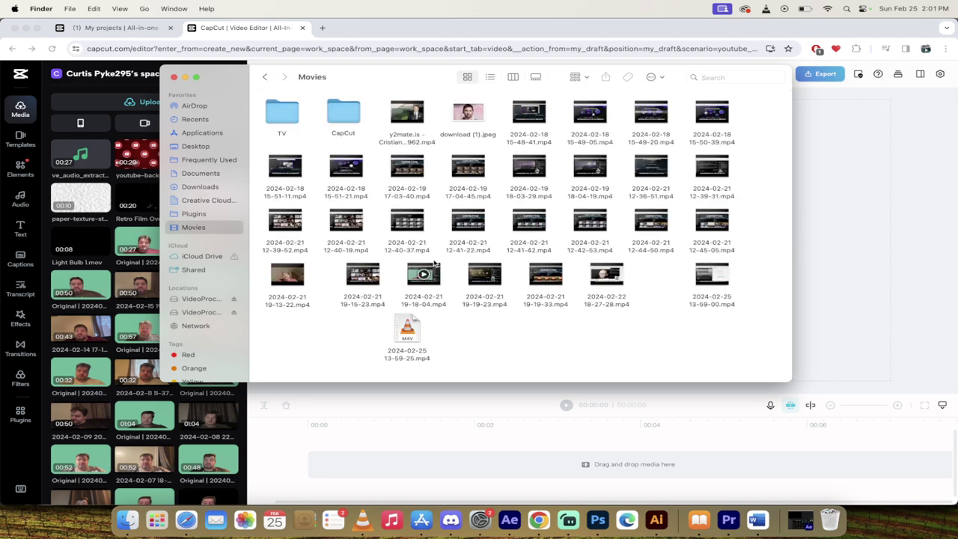
pyautogui.click(286, 303)
pyautogui.moveTo(296, 303); pyautogui.dragTo(116, 159)
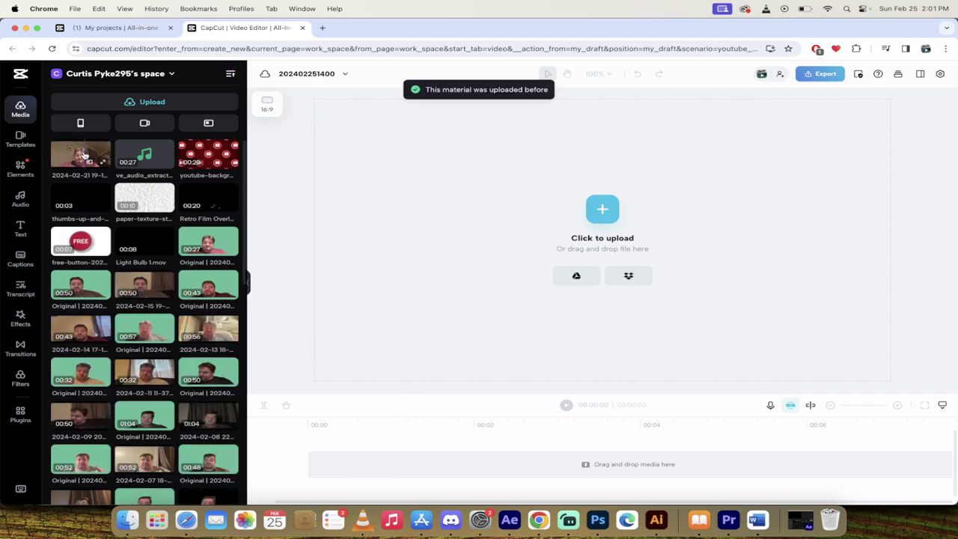
pyautogui.click(85, 155)
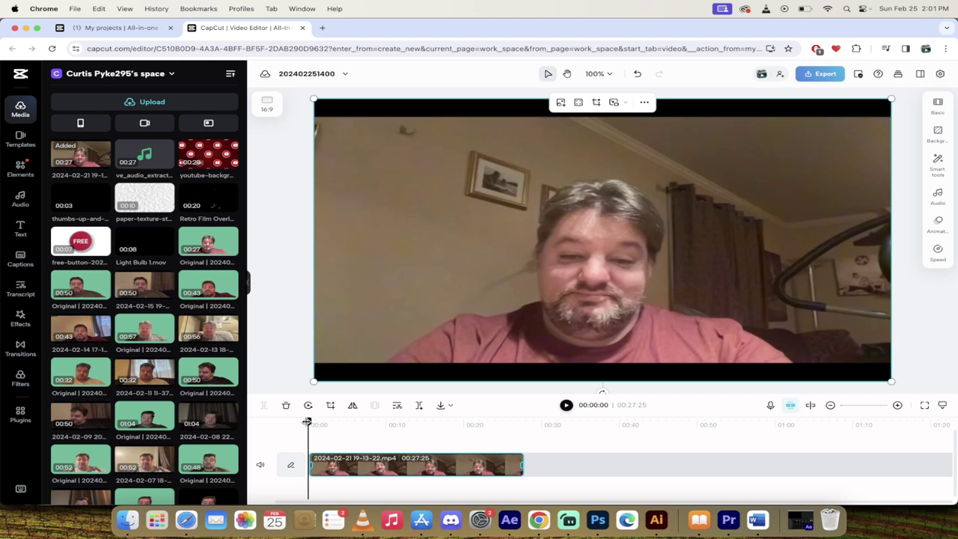
pyautogui.click(567, 405)
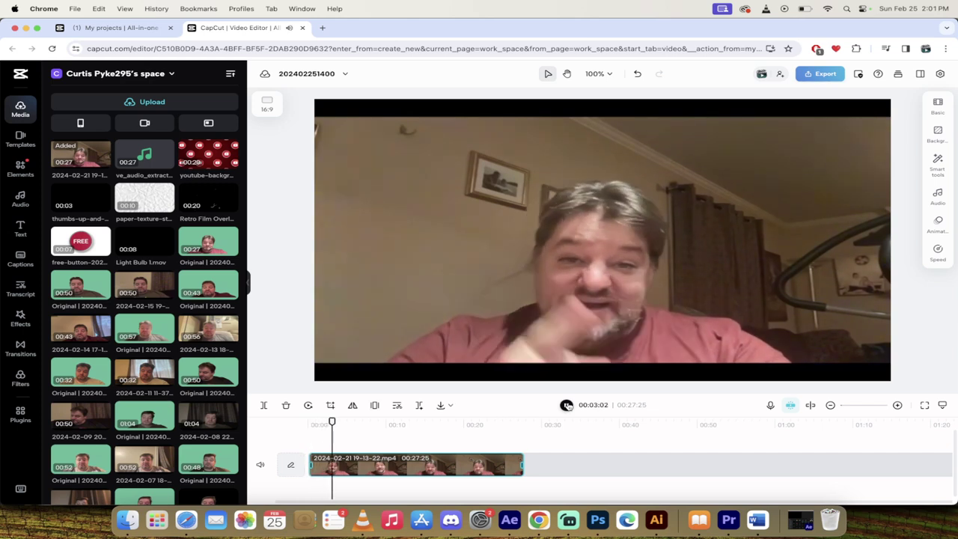
pyautogui.click(567, 405)
pyautogui.moveTo(329, 421); pyautogui.dragTo(295, 422)
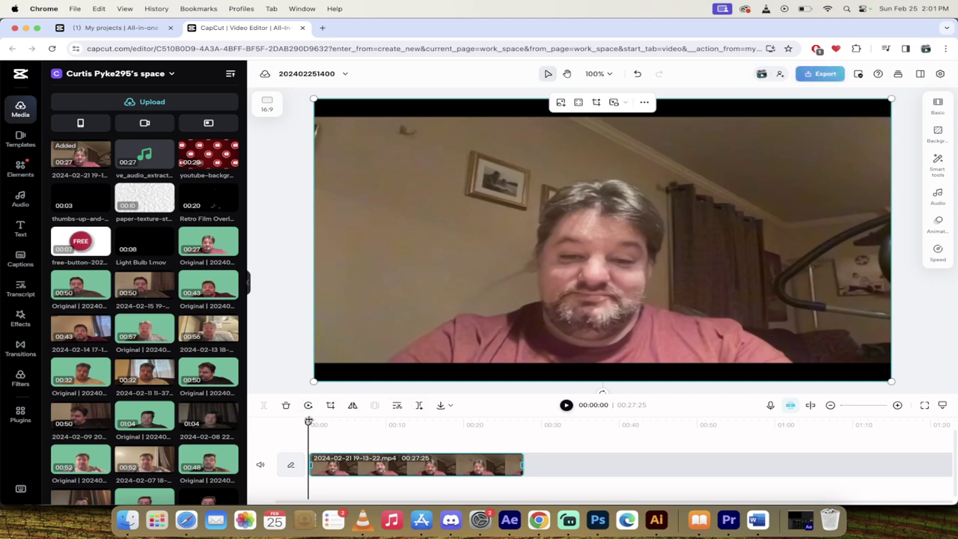
# - Trim the talking-head clip's edges so it runs 00:24:20, checking with playback
pyautogui.moveTo(309, 422)
pyautogui.mouseDown()
pyautogui.moveTo(338, 422)
pyautogui.moveTo(326, 421)
pyautogui.mouseUp()
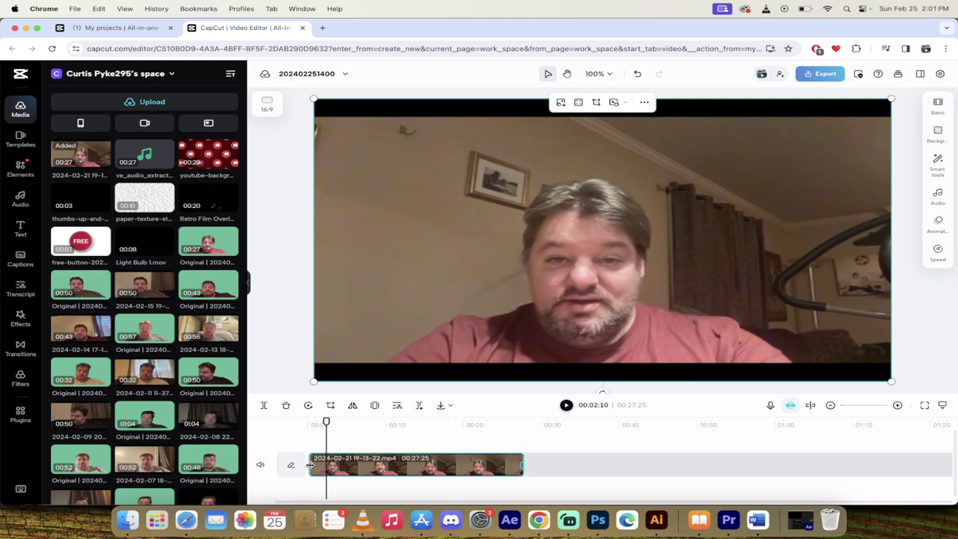
pyautogui.moveTo(309, 465); pyautogui.dragTo(327, 468)
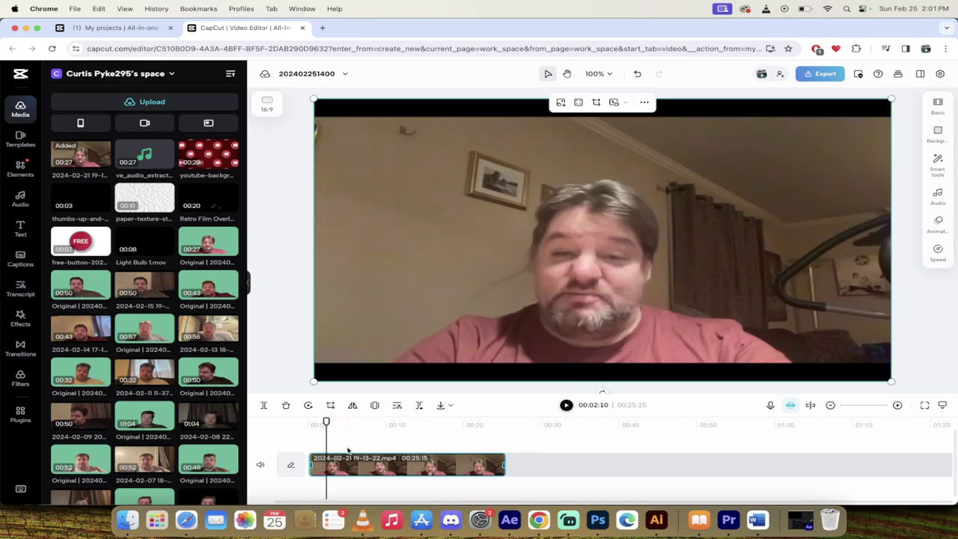
pyautogui.moveTo(325, 421); pyautogui.dragTo(294, 420)
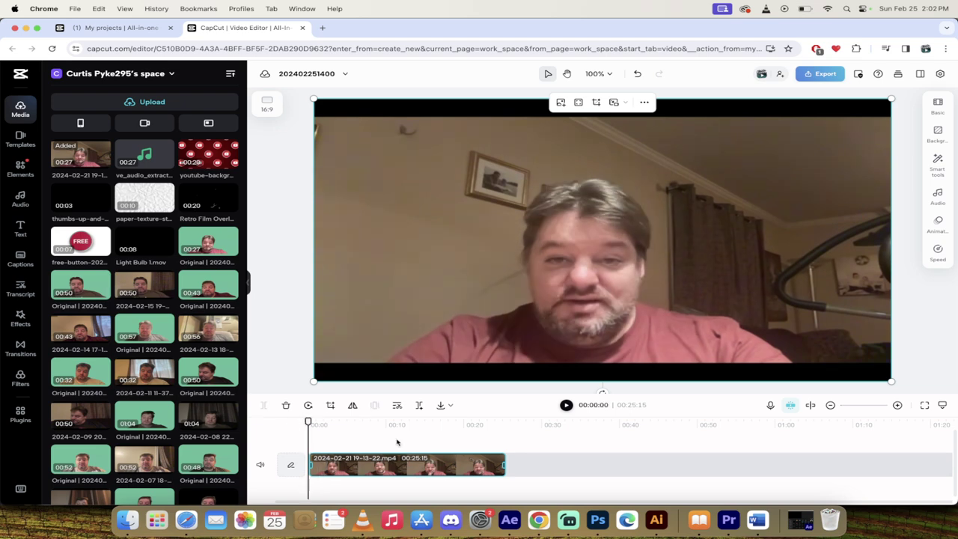
pyautogui.press('space')
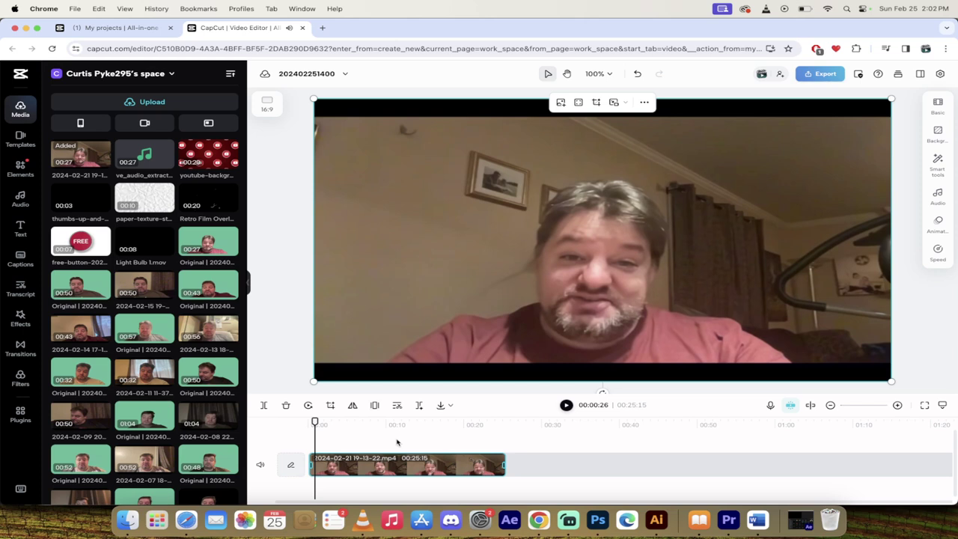
pyautogui.click(305, 422)
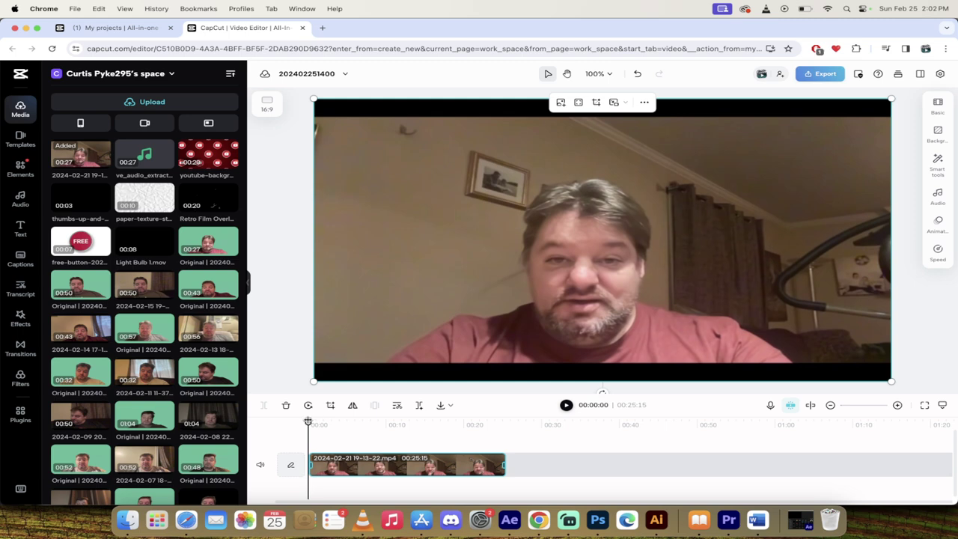
pyautogui.moveTo(307, 421); pyautogui.dragTo(497, 460)
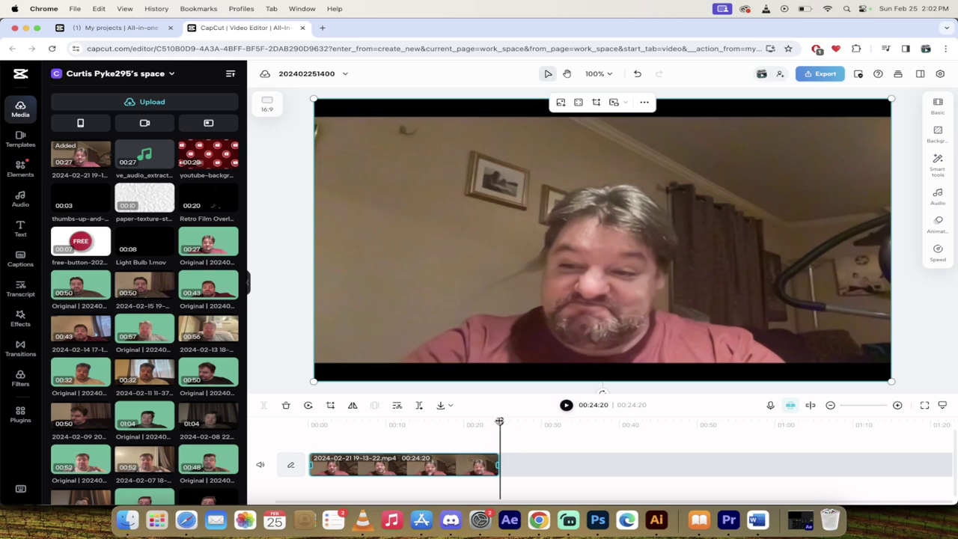
pyautogui.moveTo(500, 422); pyautogui.dragTo(300, 434)
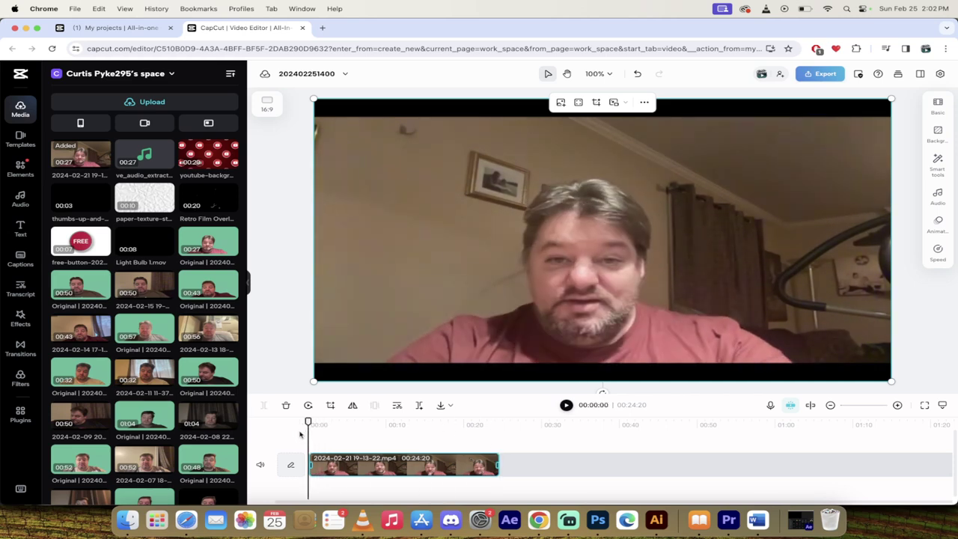
# - Set the talking-head clip's volume to 3.2 dB in its Audio settings
pyautogui.click(938, 196)
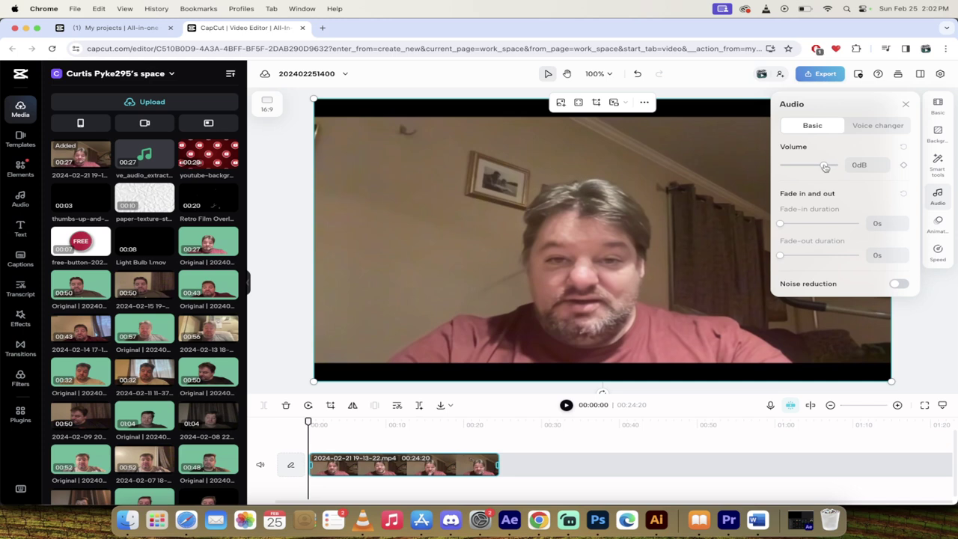
pyautogui.moveTo(825, 167); pyautogui.dragTo(826, 168)
pyautogui.click(942, 320)
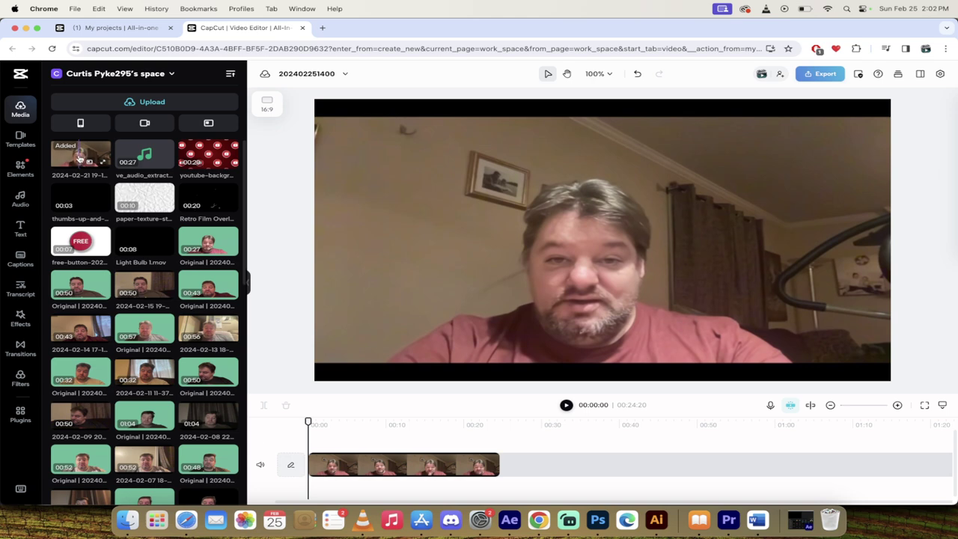
# - Open Templates, show all Editor's Picks, and scroll down through the template grid
pyautogui.click(19, 142)
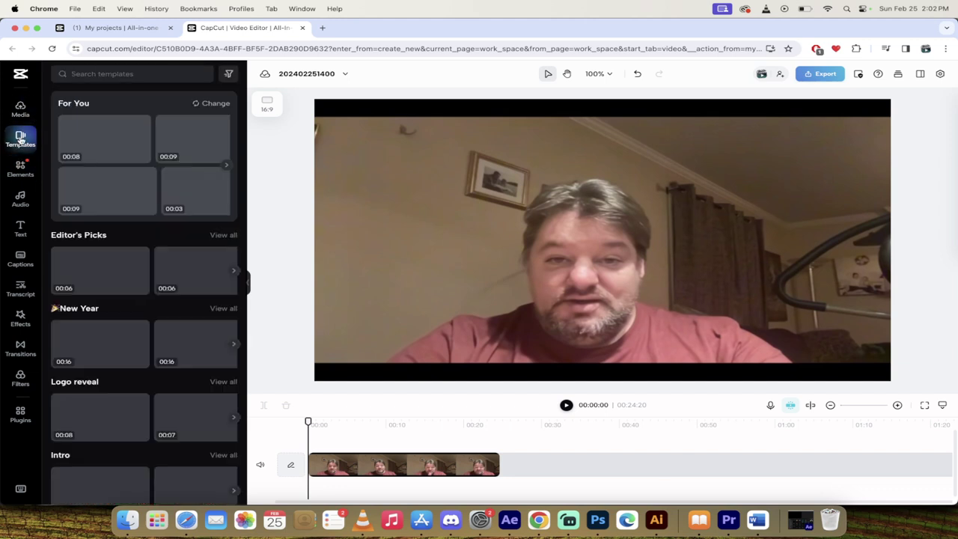
pyautogui.scroll(-1, 144, 227)
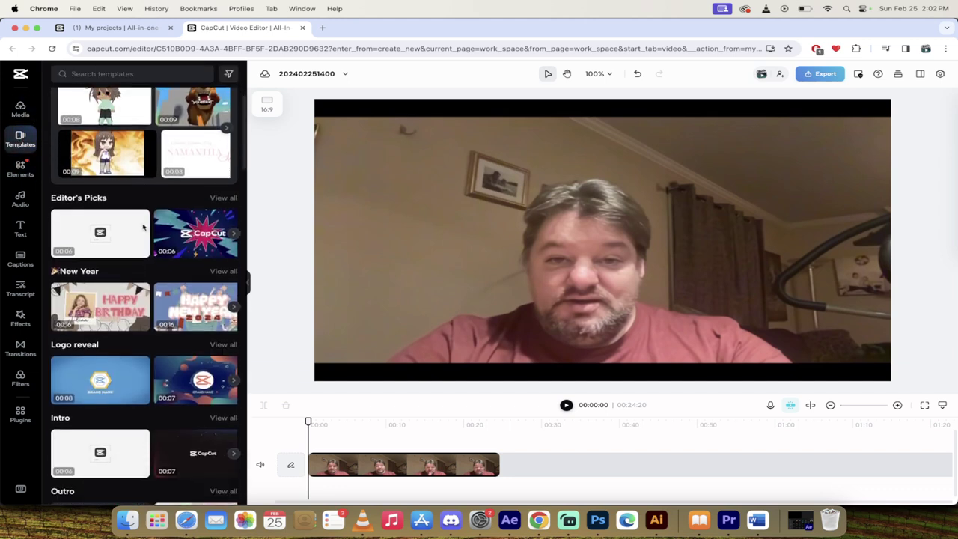
pyautogui.scroll(1, 143, 227)
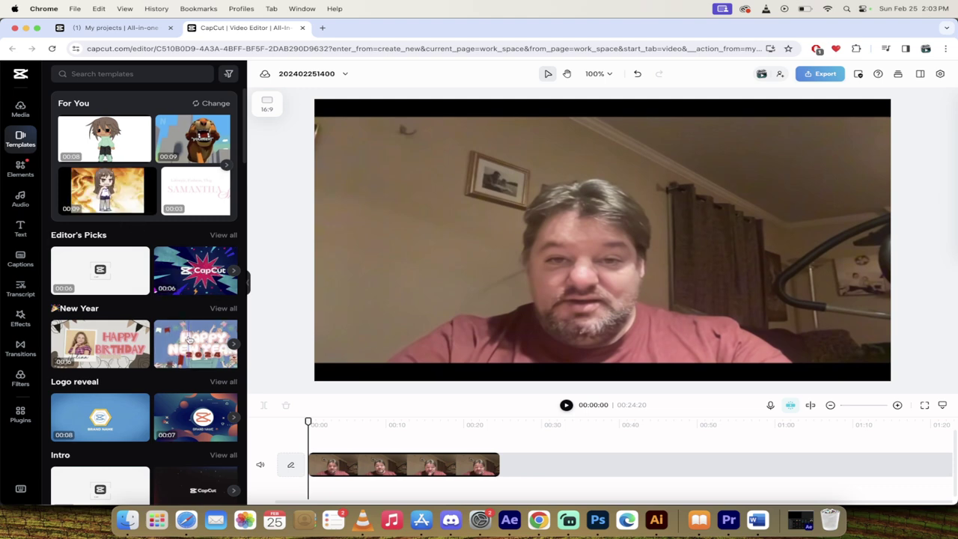
pyautogui.scroll(-2, 190, 341)
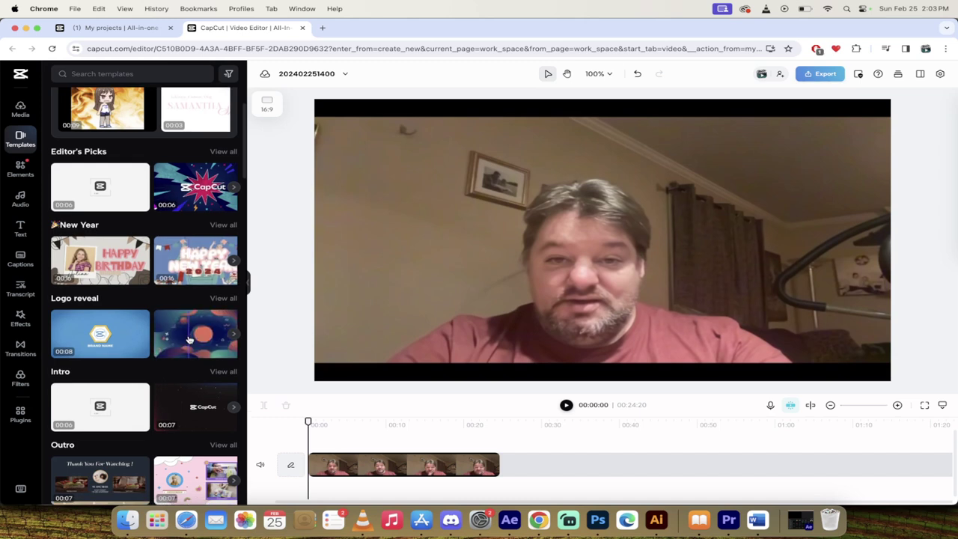
pyautogui.scroll(2, 191, 340)
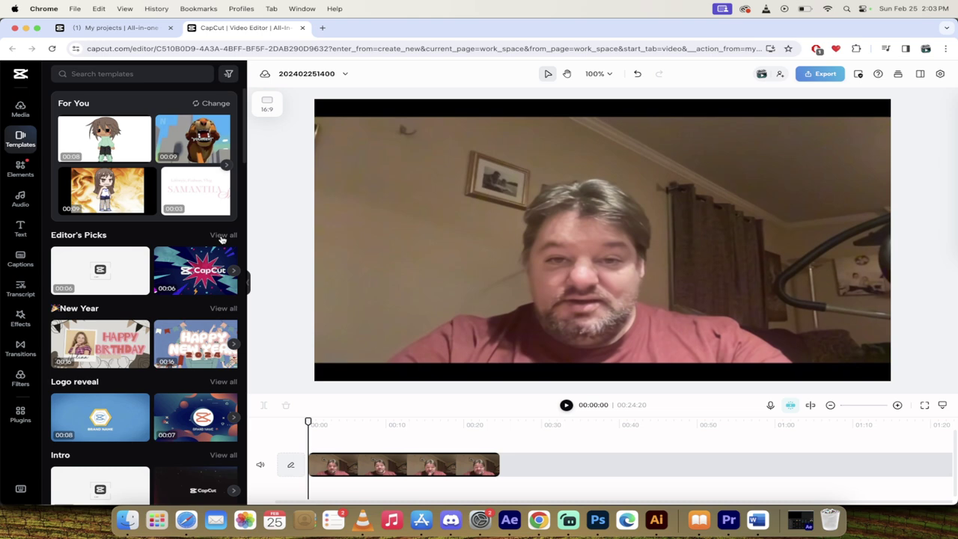
pyautogui.click(223, 237)
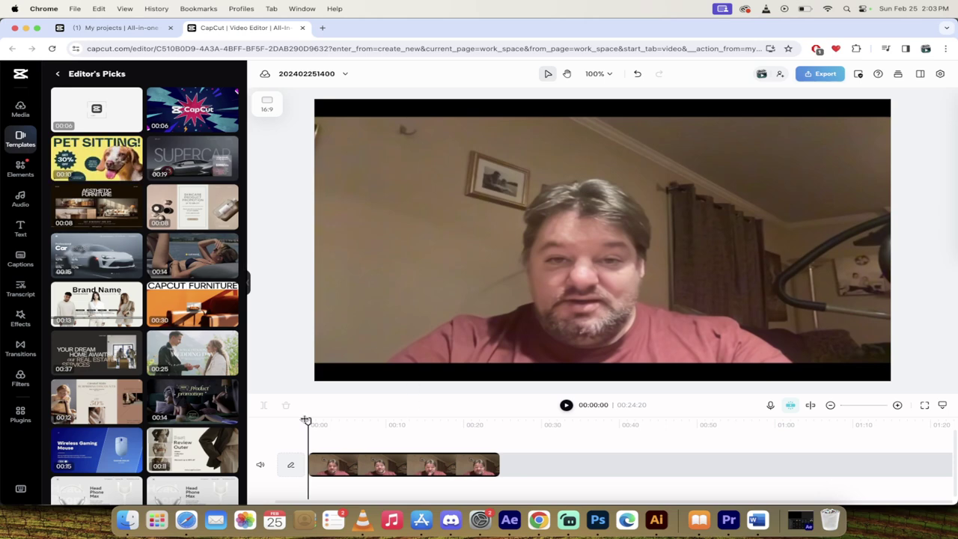
pyautogui.moveTo(306, 420); pyautogui.dragTo(499, 447)
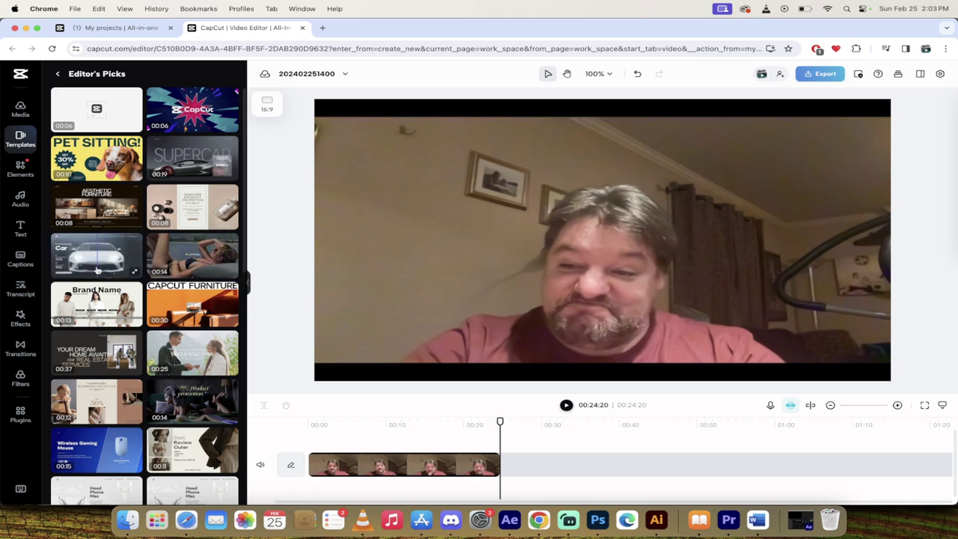
pyautogui.scroll(-5, 97, 270)
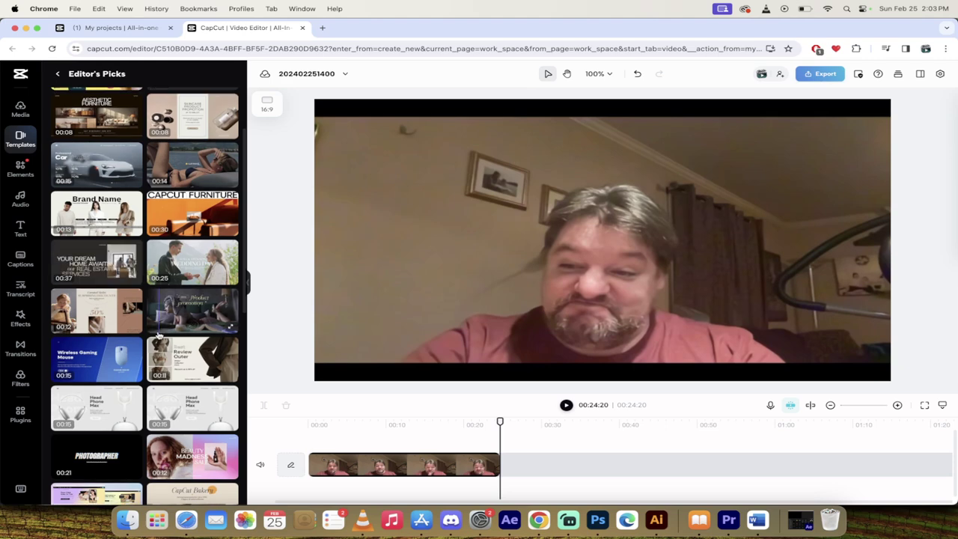
pyautogui.scroll(-8, 159, 336)
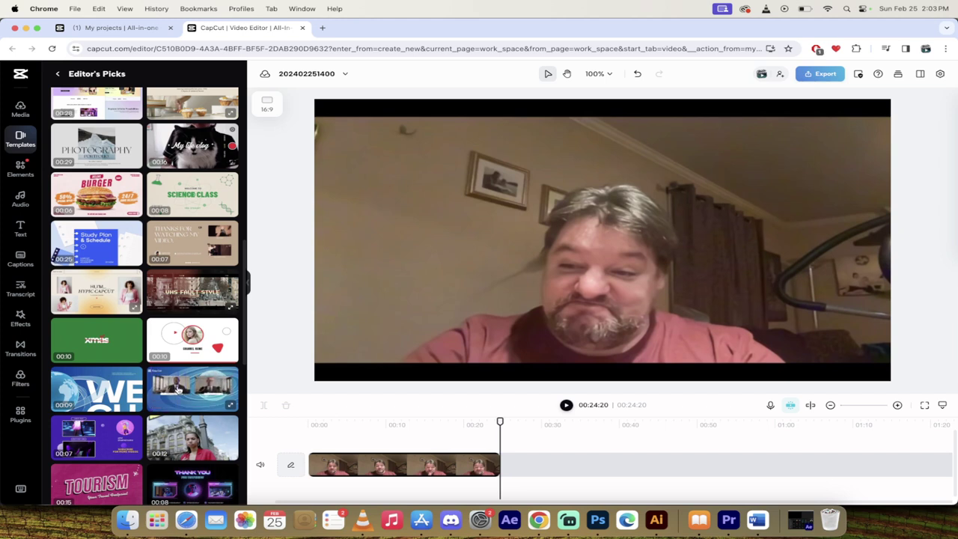
# - Append the 'Thanks for Watching' news template, extending the timeline to 00:31:20, and preview it
pyautogui.click(178, 389)
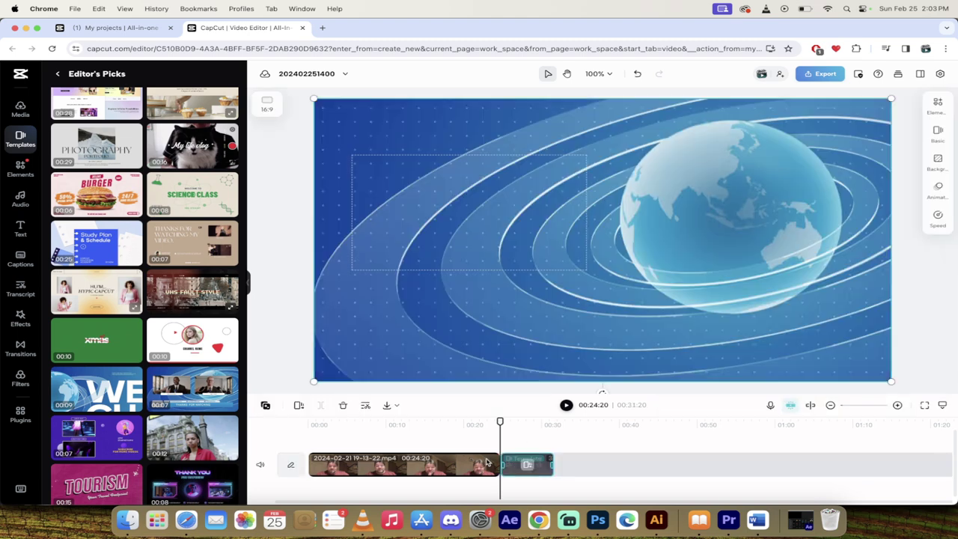
pyautogui.click(490, 424)
pyautogui.press('space')
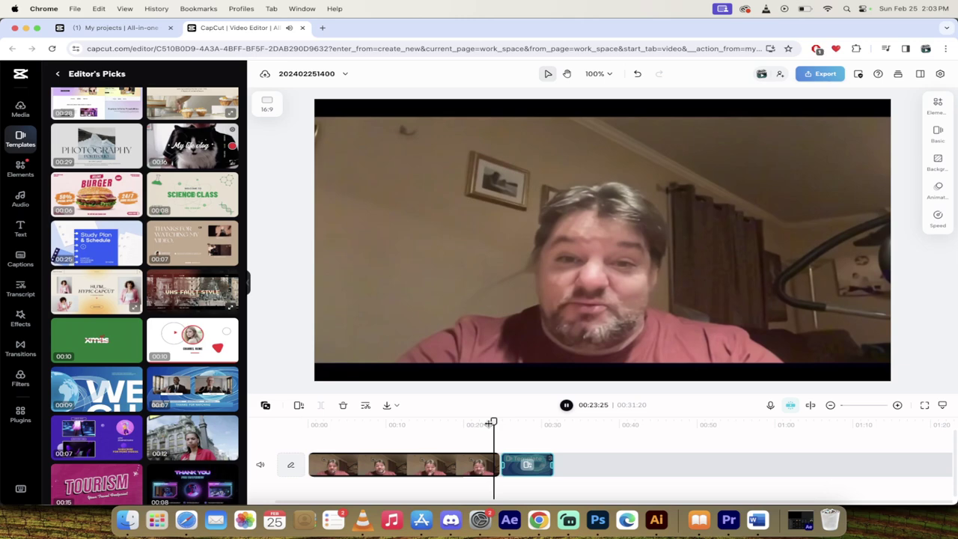
pyautogui.press('space')
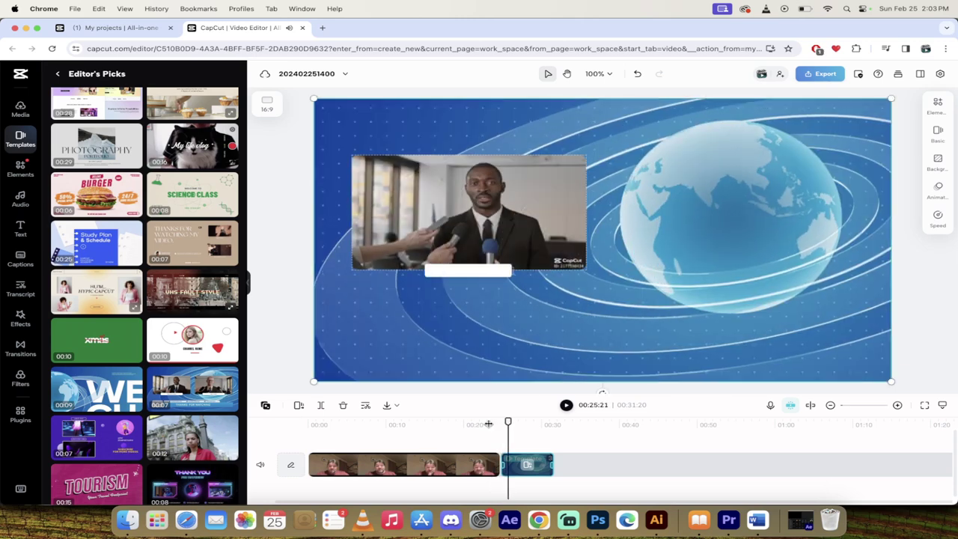
pyautogui.click(527, 468)
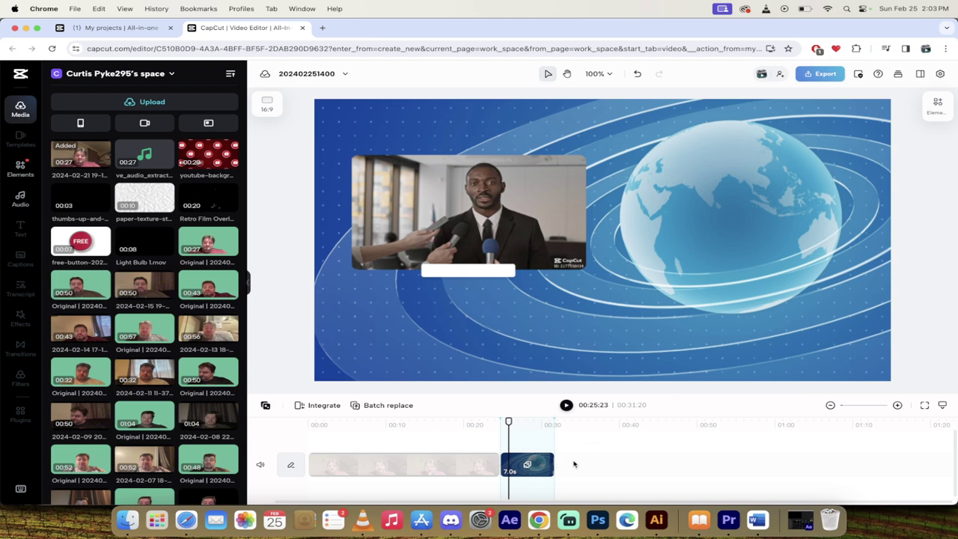
pyautogui.moveTo(509, 424); pyautogui.dragTo(500, 422)
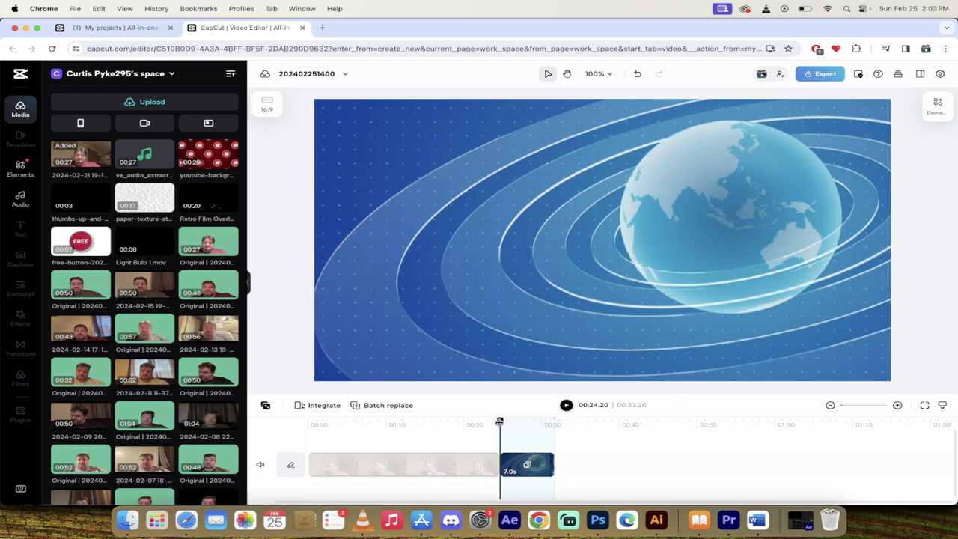
pyautogui.click(656, 462)
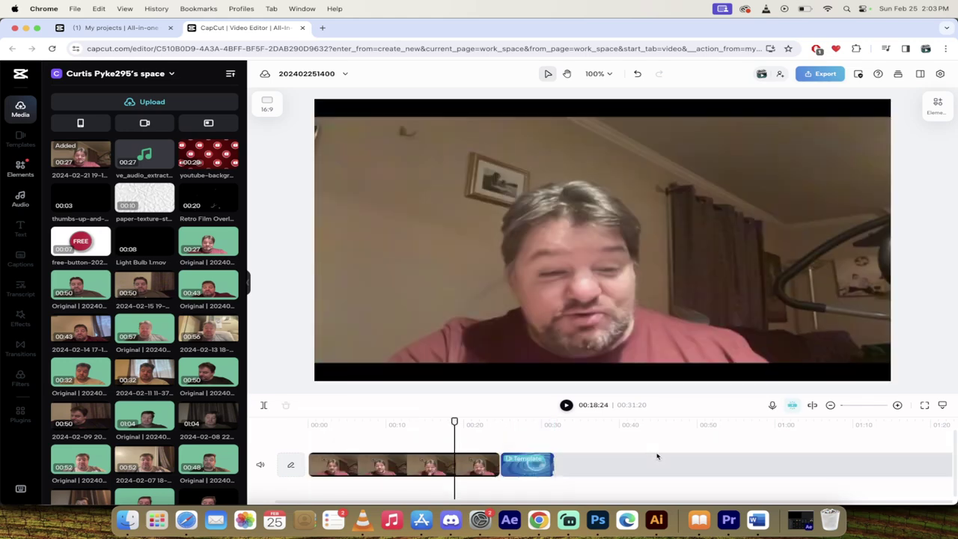
pyautogui.moveTo(555, 421); pyautogui.dragTo(541, 421)
pyautogui.click(444, 468)
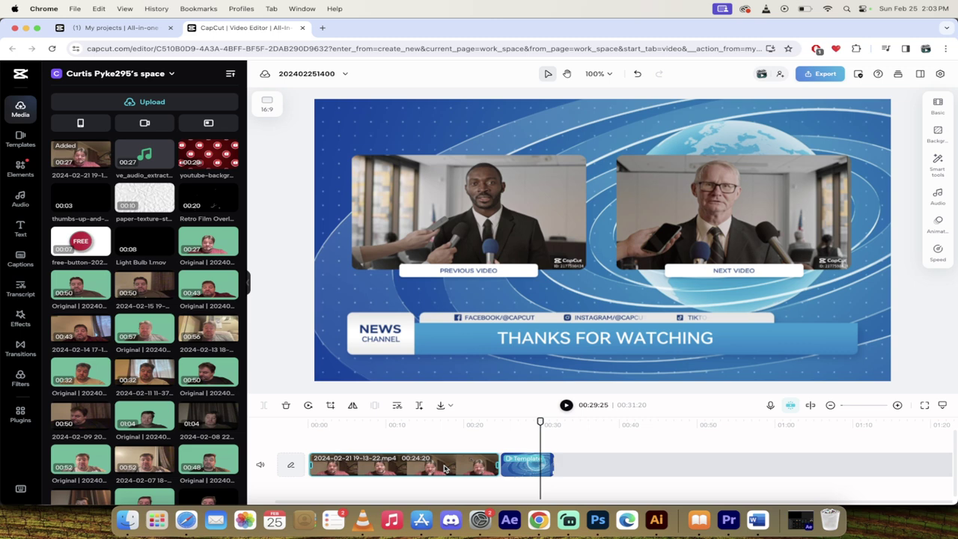
pyautogui.click(522, 472)
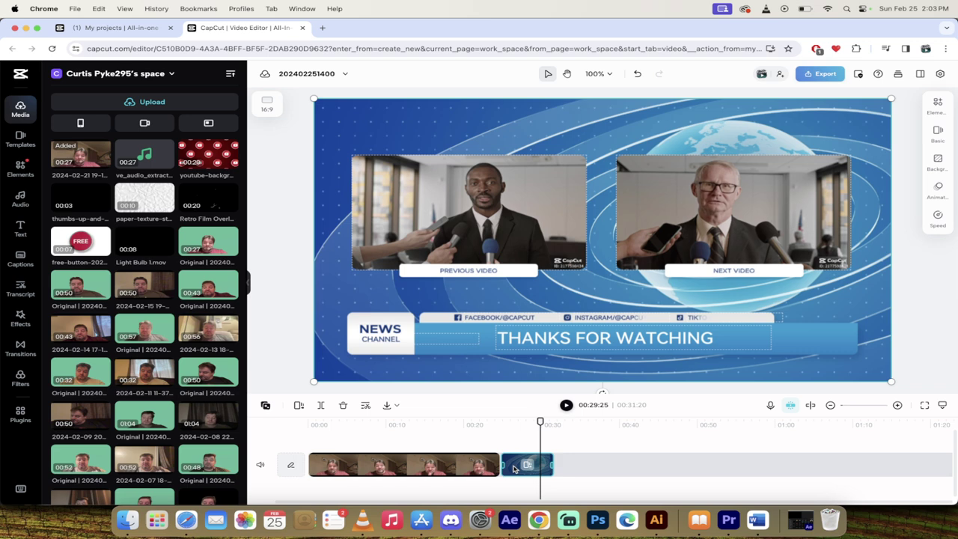
# - Separate the template's 3D Earth News audio and lower its volume to -15.6 dB
pyautogui.rightClick(514, 469)
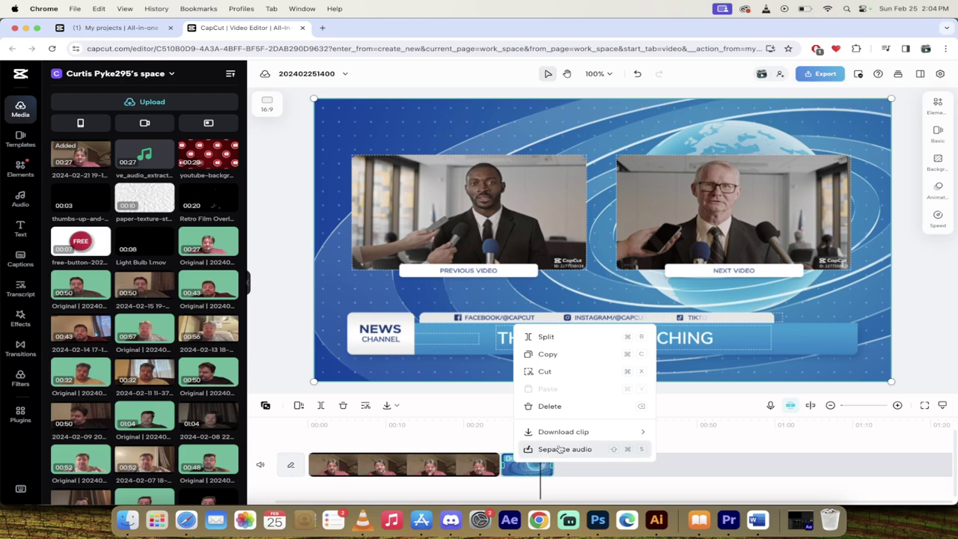
pyautogui.click(559, 450)
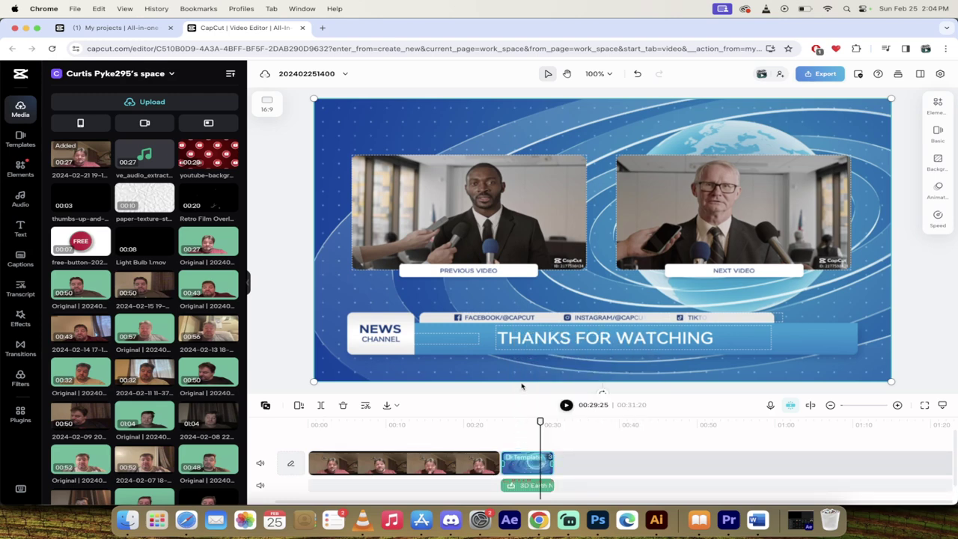
pyautogui.moveTo(521, 394); pyautogui.dragTo(521, 312)
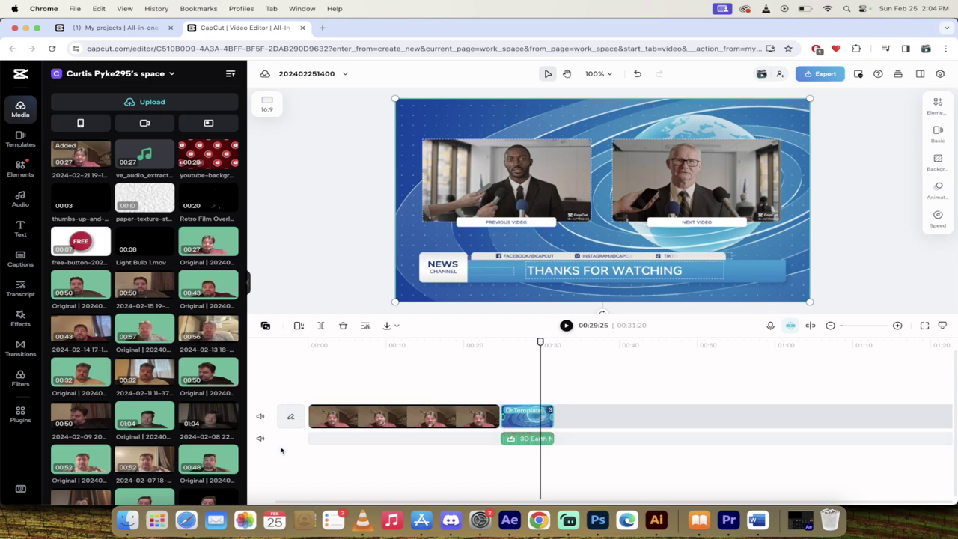
pyautogui.click(522, 440)
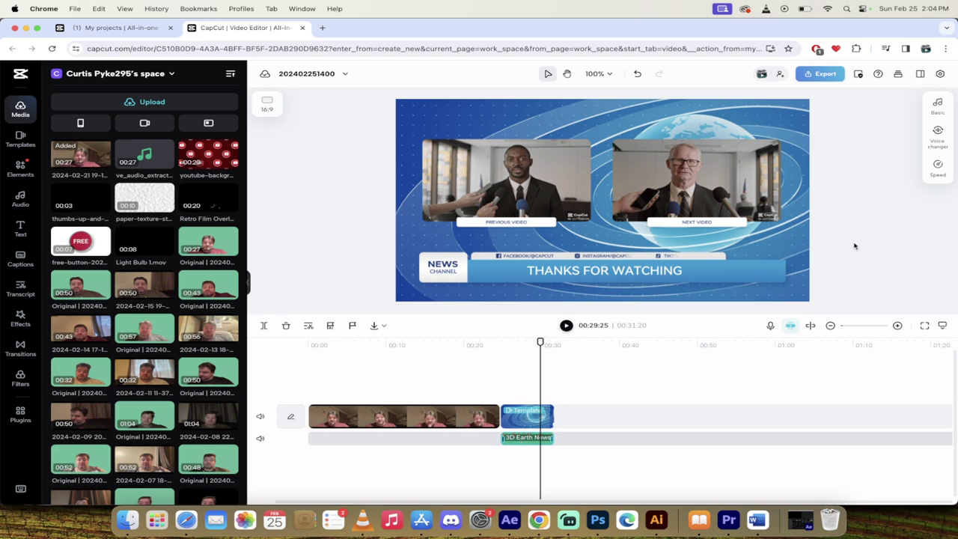
pyautogui.click(938, 106)
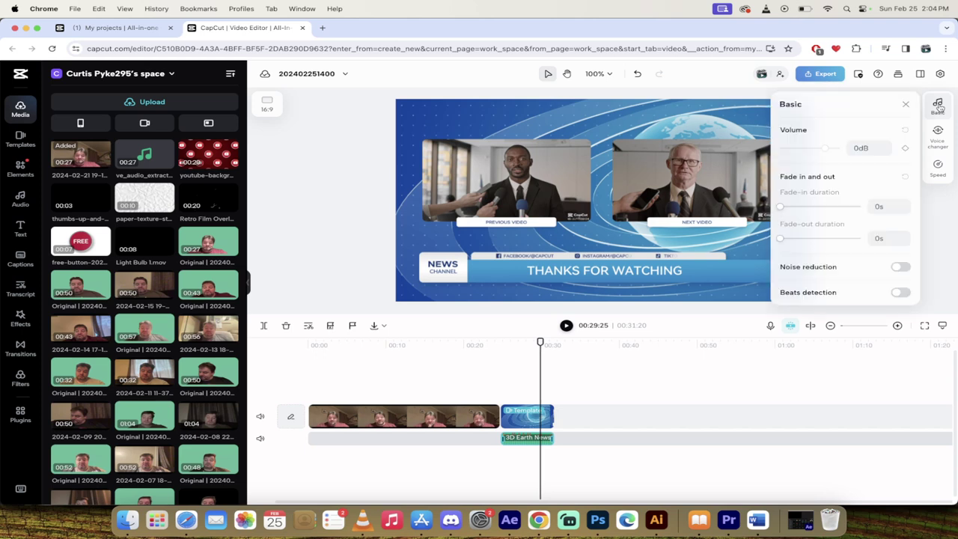
pyautogui.moveTo(825, 148); pyautogui.dragTo(814, 153)
pyautogui.click(676, 378)
pyautogui.click(487, 344)
pyautogui.press('space')
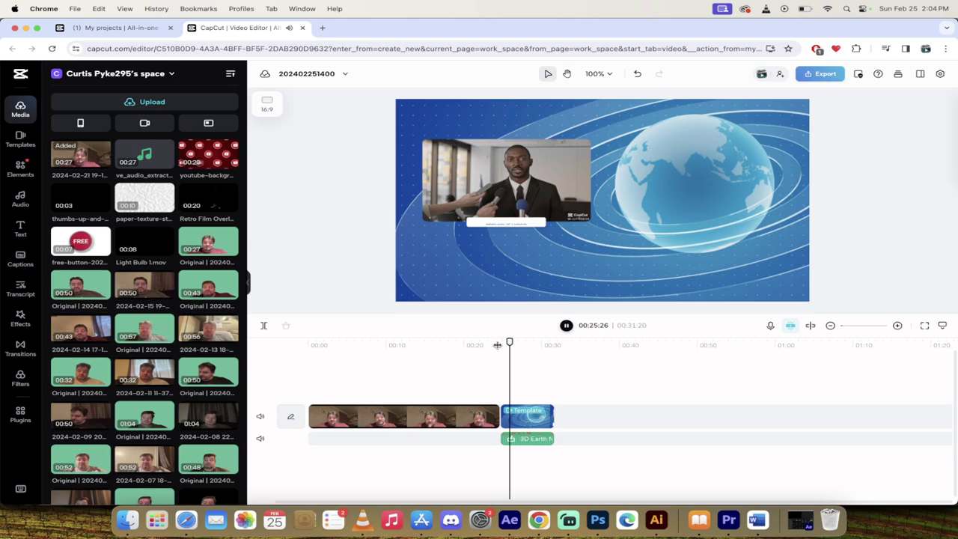
pyautogui.press('space')
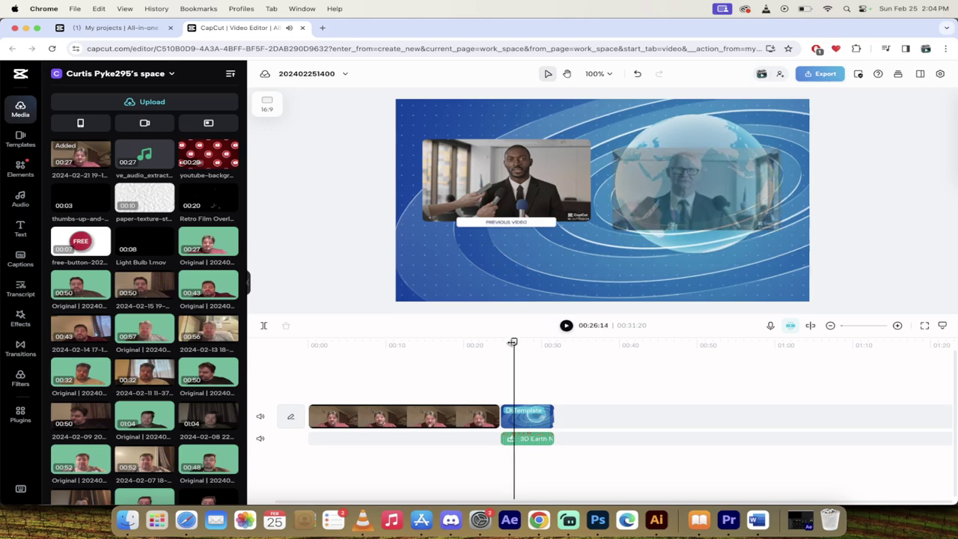
# - Delete the news template clip, leaving the 00:24:20 talking-head clip
pyautogui.click(546, 344)
pyautogui.click(528, 417)
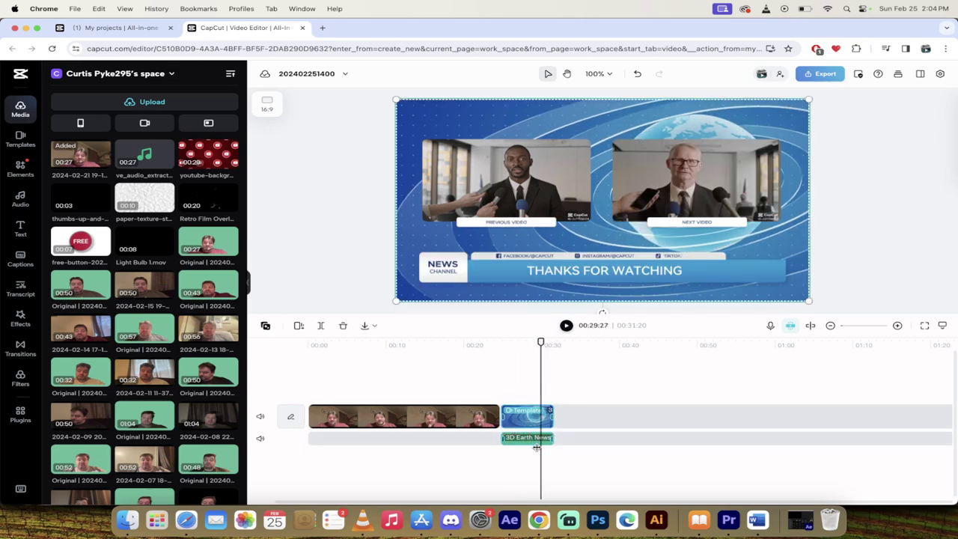
pyautogui.press('BackSpace')
pyautogui.click(573, 302)
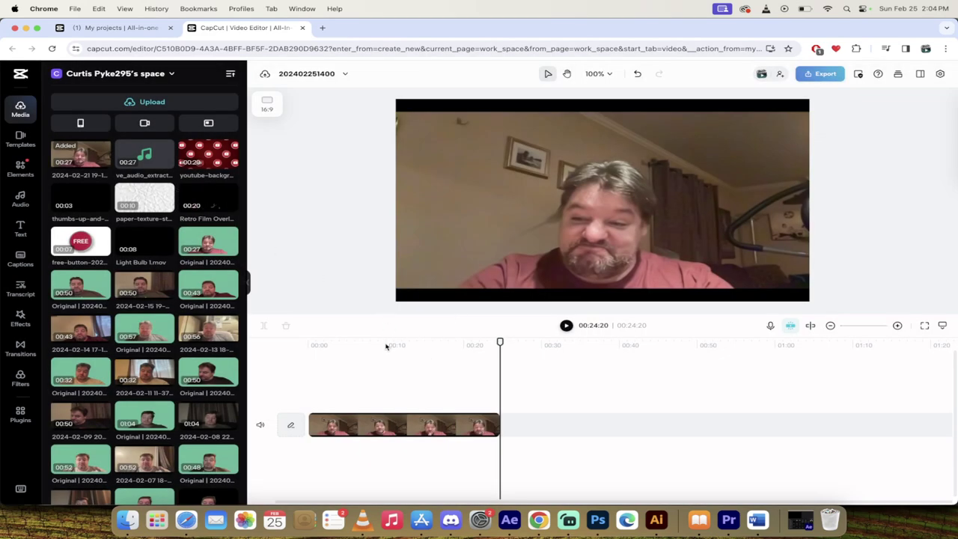
pyautogui.click(370, 347)
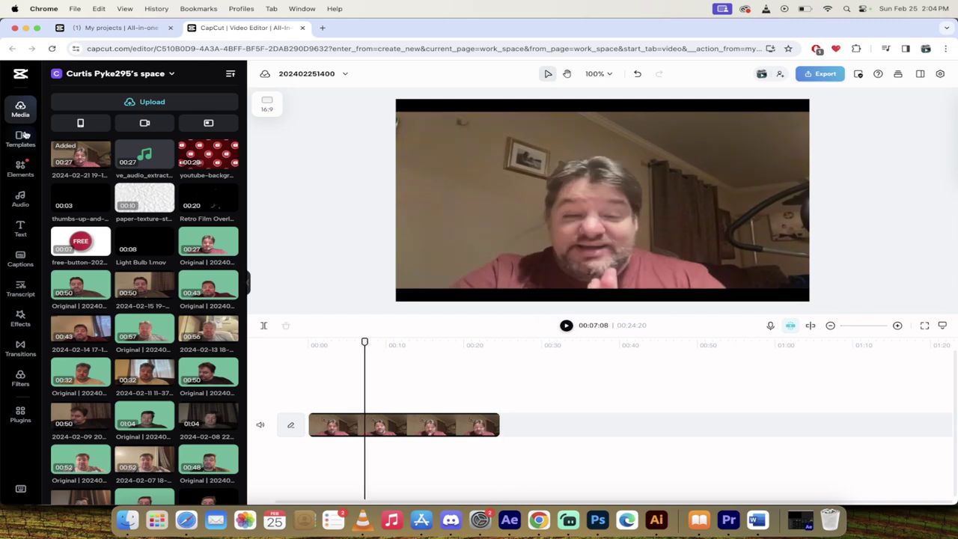
# - Open the Elements library and add the Subscribe sticker over the video to preview it
pyautogui.click(20, 168)
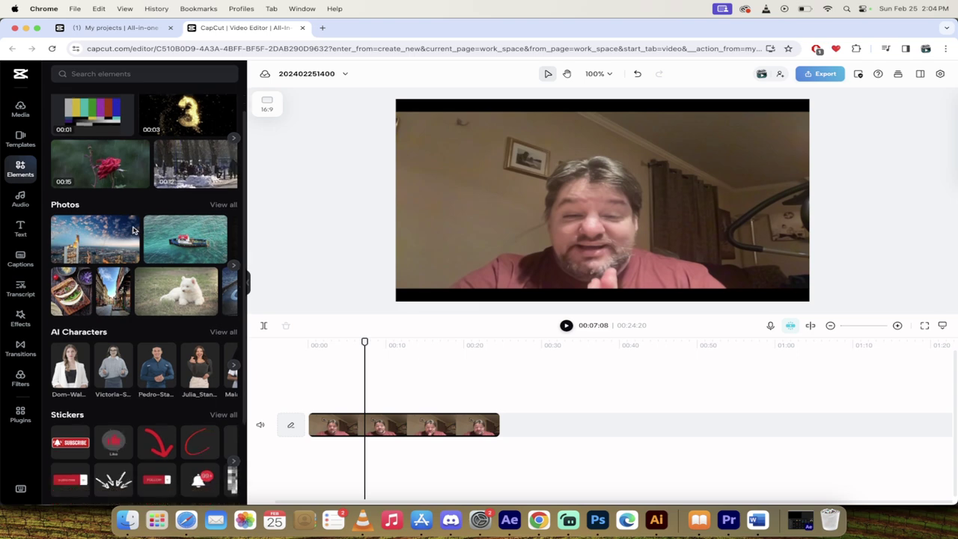
pyautogui.scroll(-3, 124, 277)
pyautogui.scroll(-1, 122, 278)
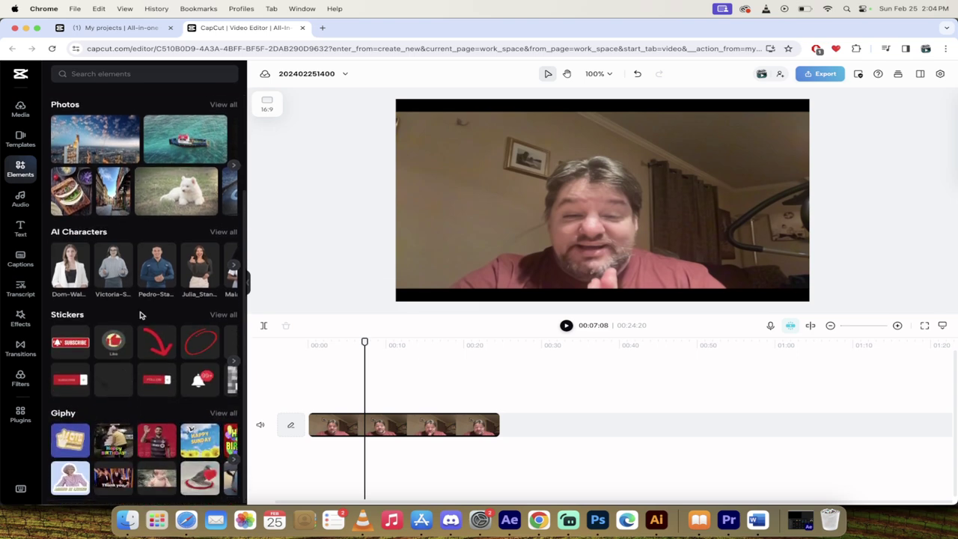
pyautogui.click(73, 344)
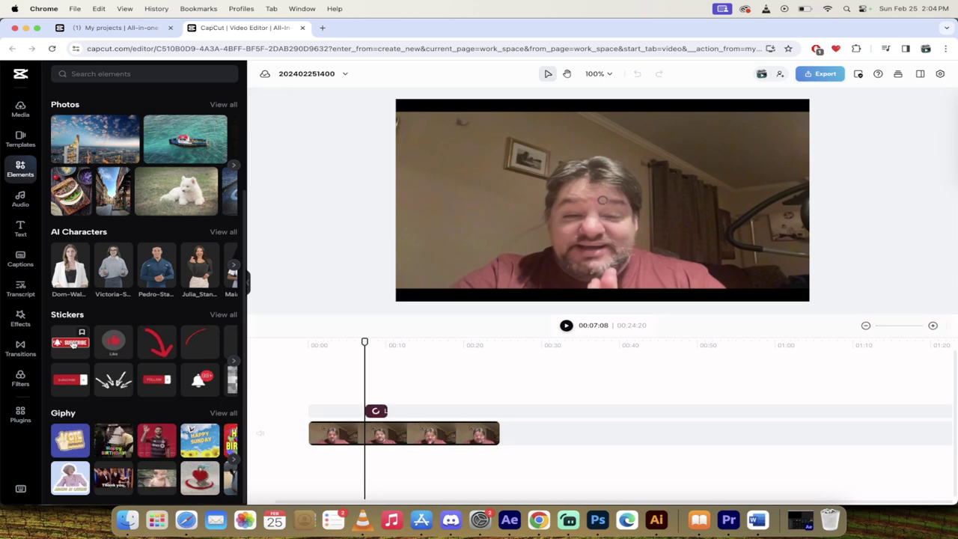
pyautogui.press('space')
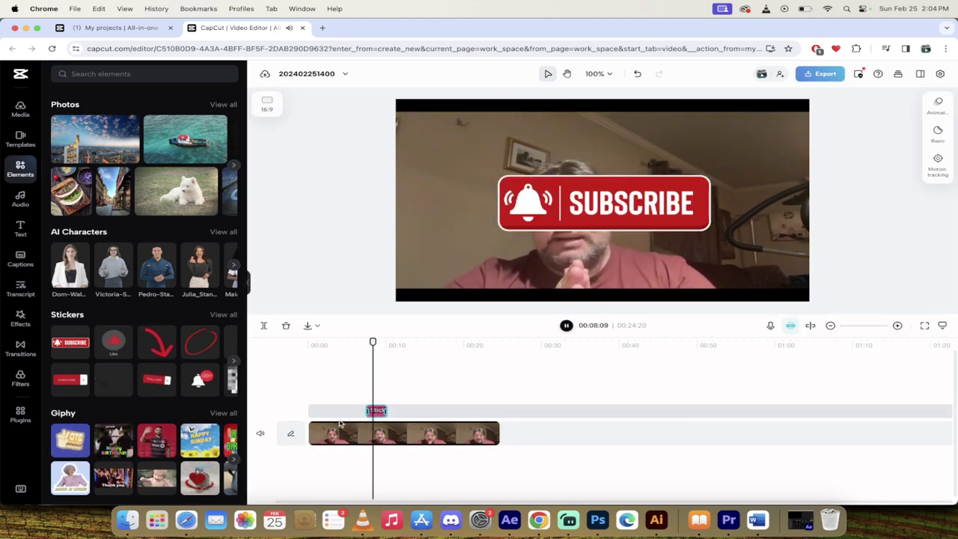
pyautogui.click(520, 260)
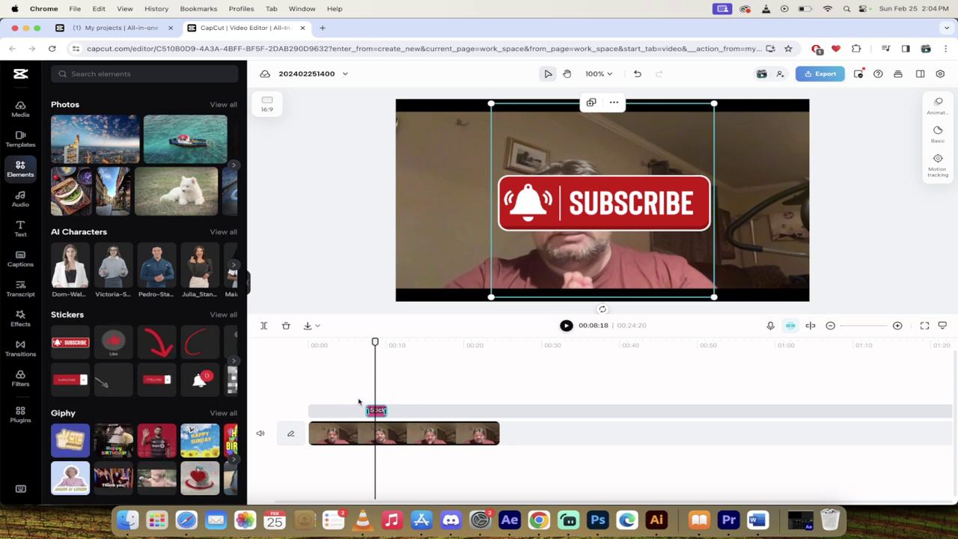
# - Delete the Subscribe sticker from the timeline
pyautogui.click(408, 407)
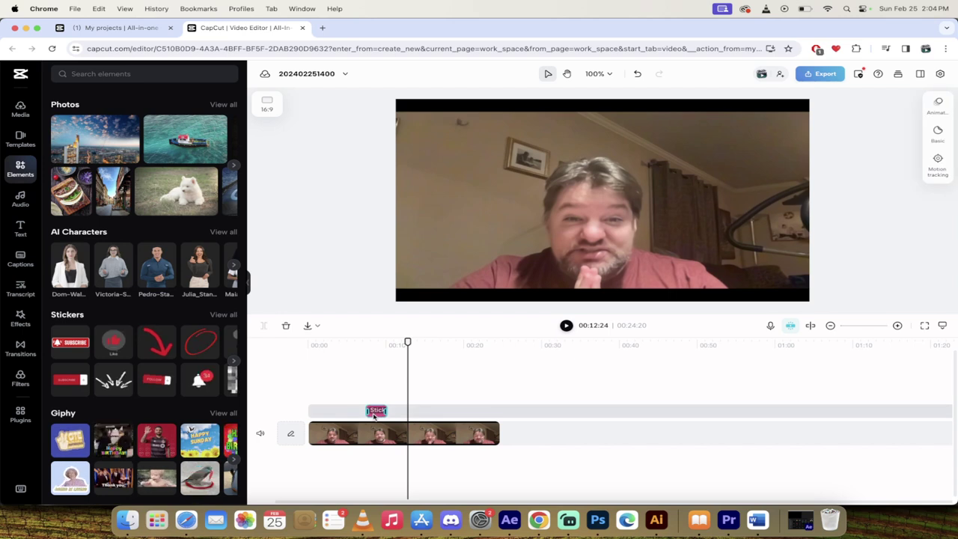
pyautogui.press('Delete')
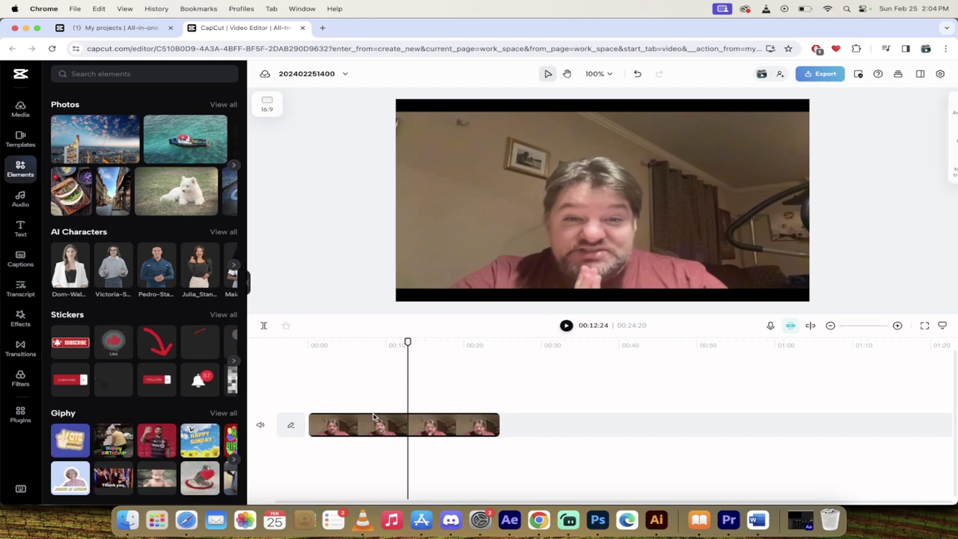
pyautogui.moveTo(406, 341); pyautogui.dragTo(456, 342)
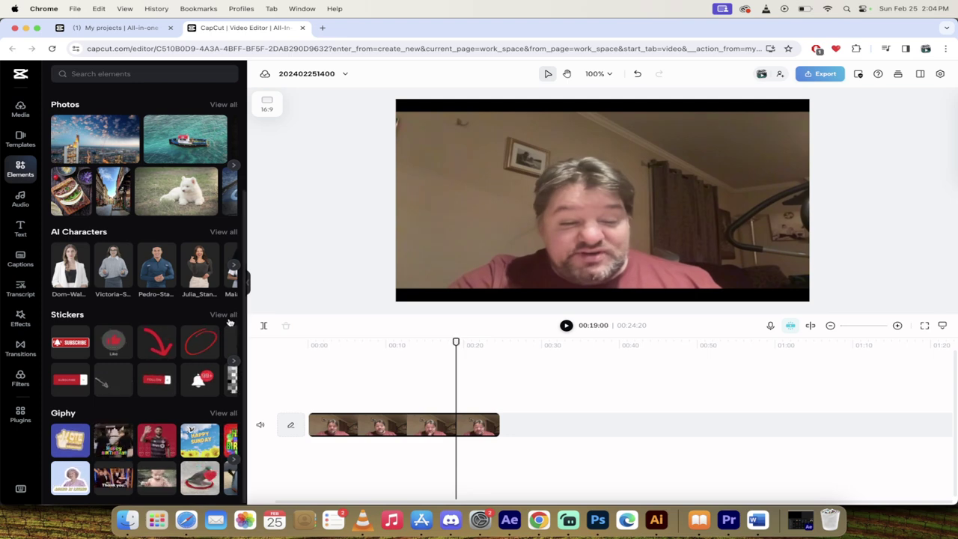
pyautogui.click(227, 316)
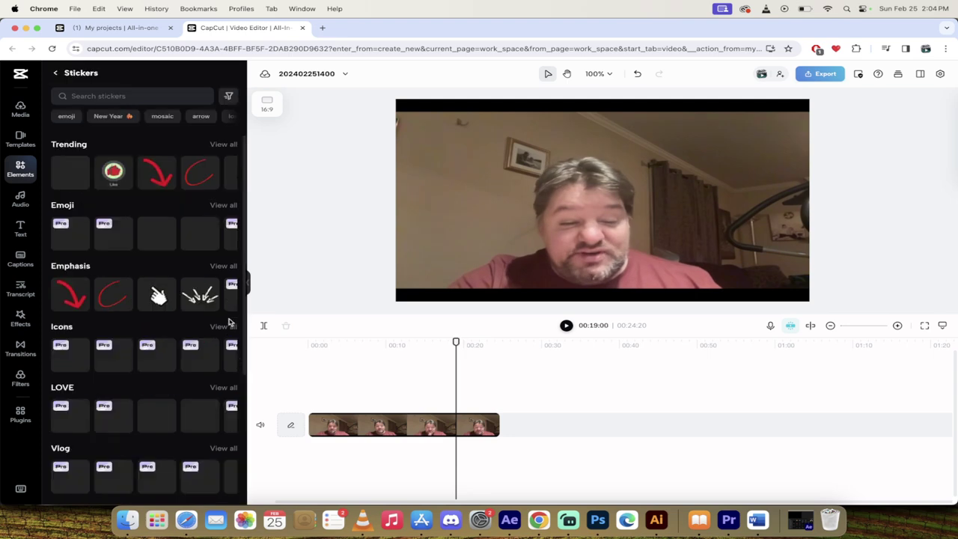
pyautogui.click(82, 295)
pyautogui.moveTo(595, 183); pyautogui.dragTo(484, 156)
pyautogui.moveTo(509, 212); pyautogui.dragTo(535, 215)
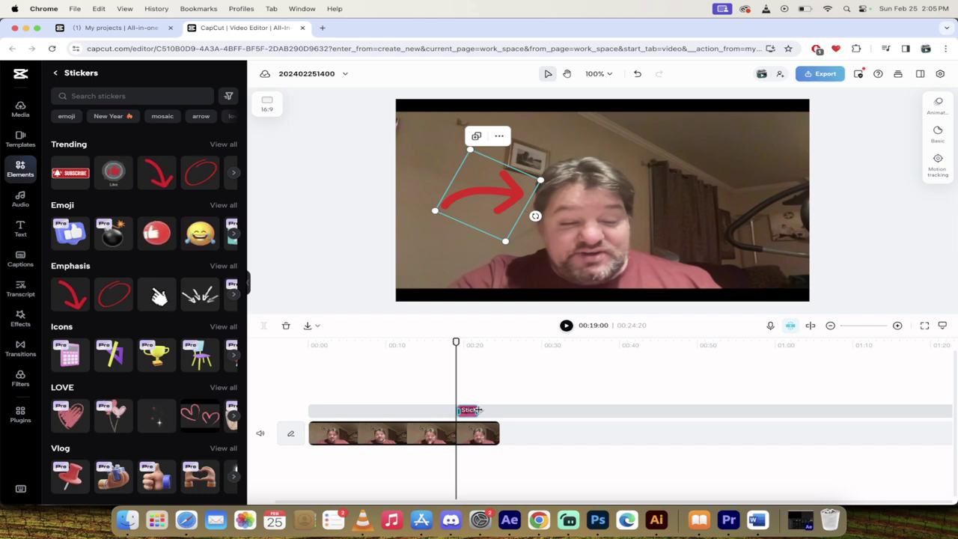
pyautogui.press('space')
pyautogui.press('space')
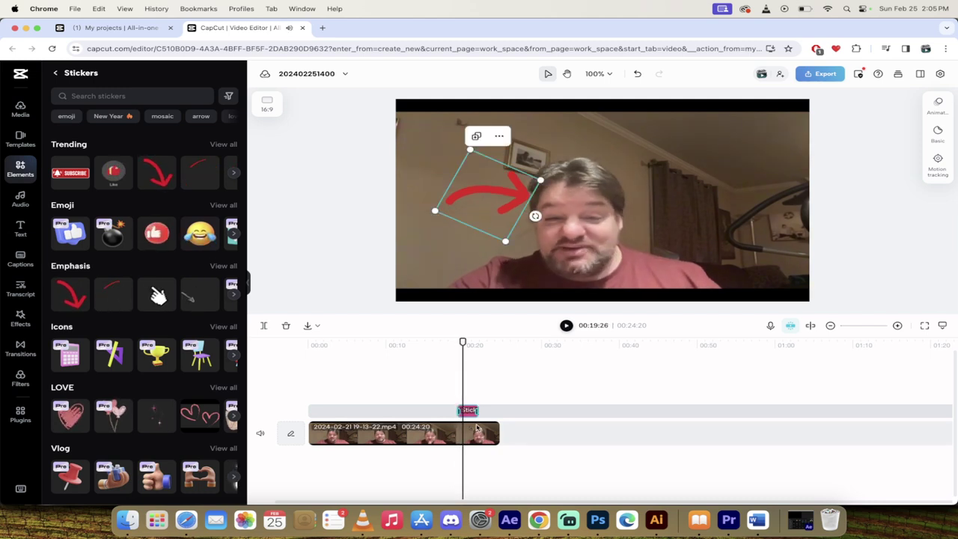
pyautogui.press('BackSpace')
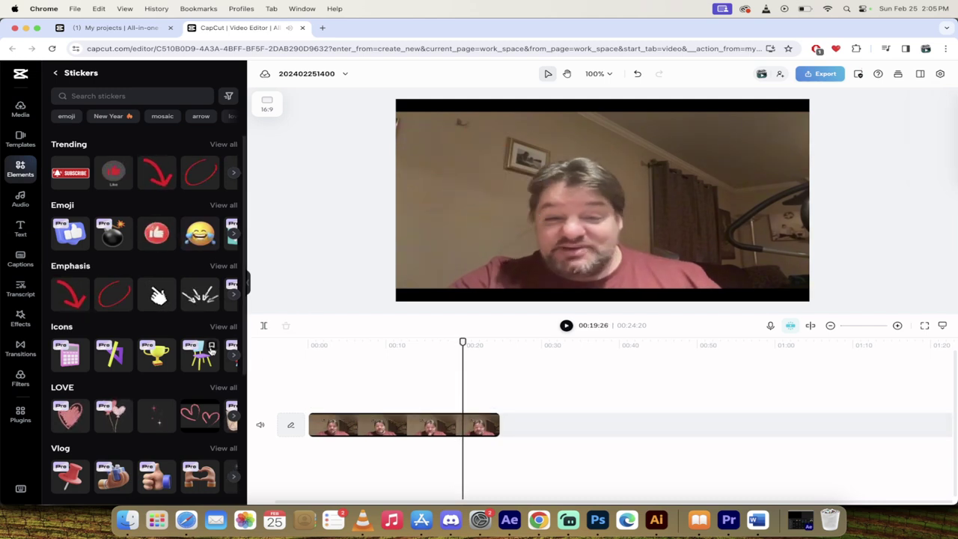
pyautogui.scroll(-5, 127, 314)
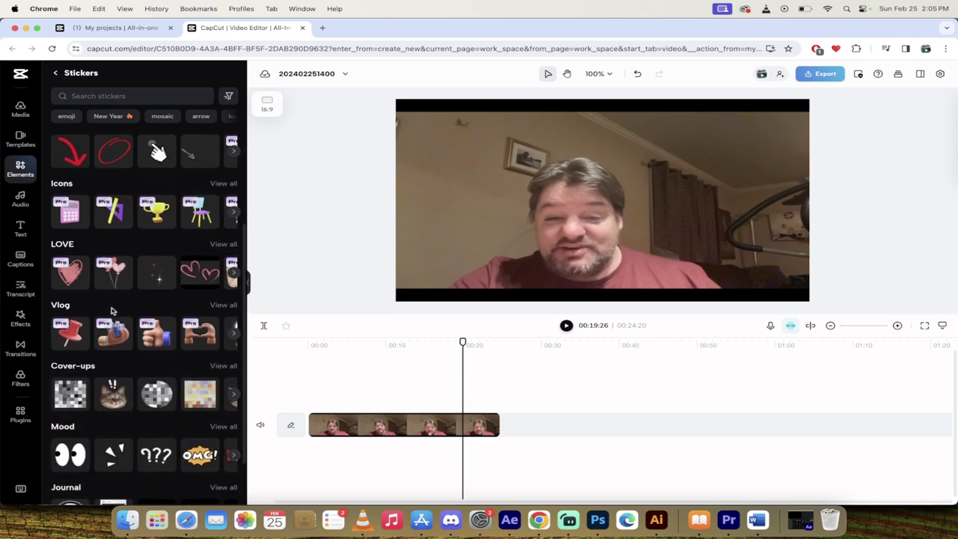
pyautogui.scroll(-3, 111, 311)
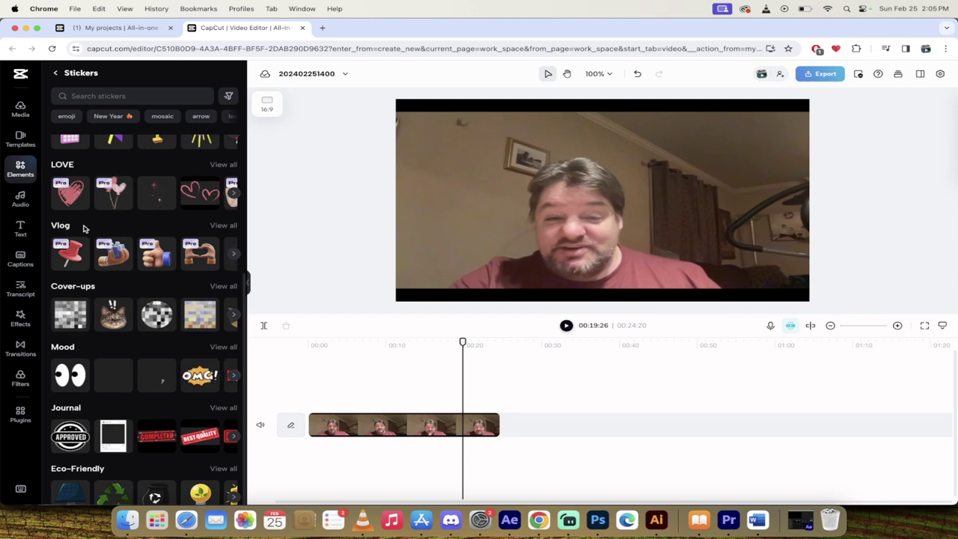
# - Open the Music library, preview Sunrise and add it under the talking-head clip
pyautogui.click(20, 200)
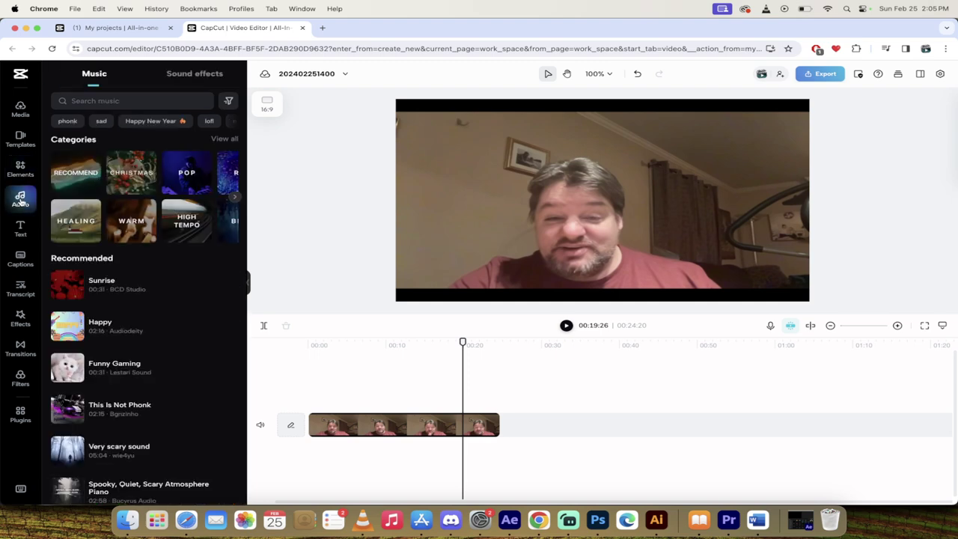
pyautogui.click(20, 199)
pyautogui.click(20, 199)
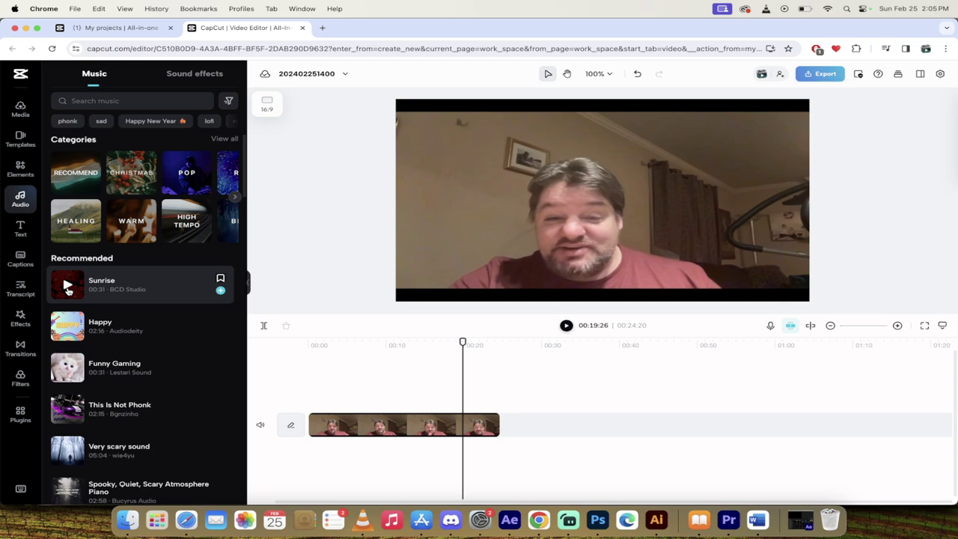
pyautogui.click(138, 292)
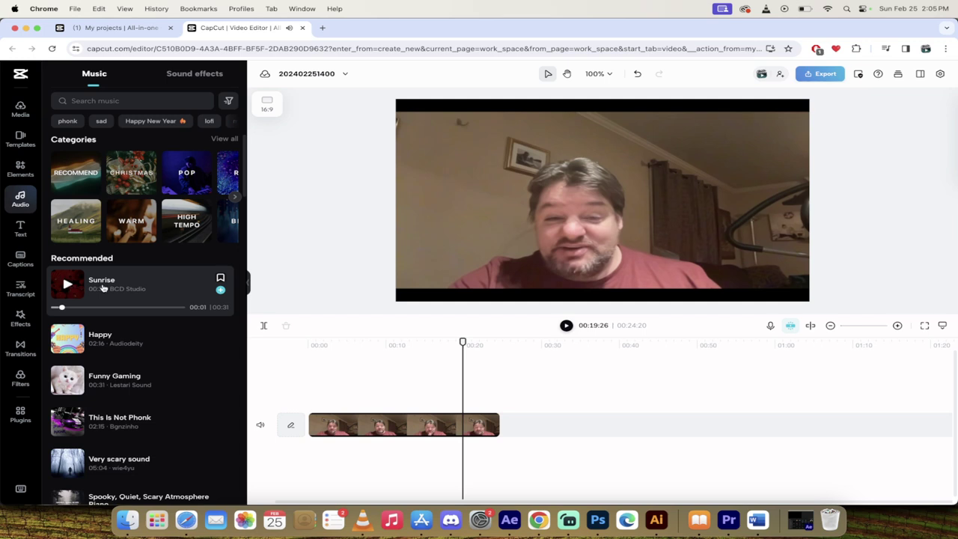
pyautogui.moveTo(104, 288); pyautogui.dragTo(325, 466)
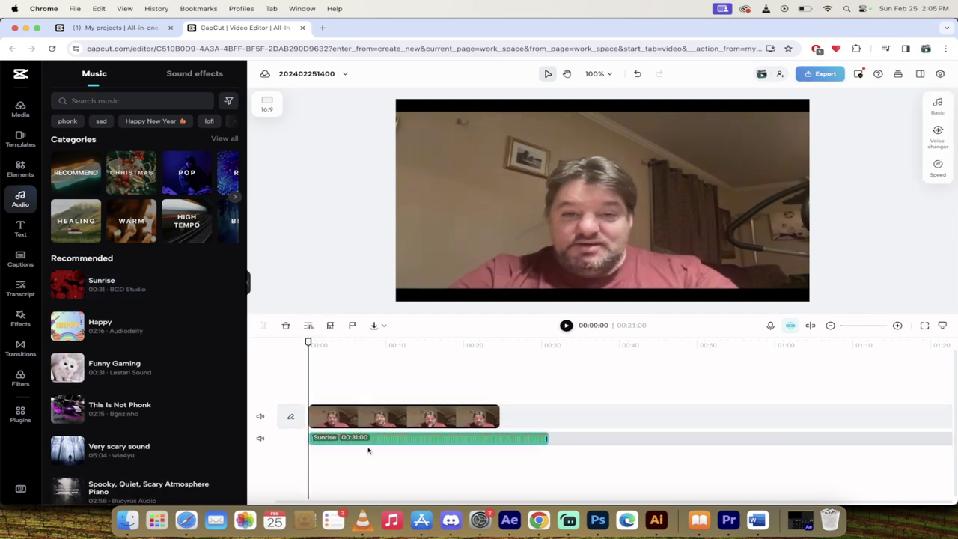
# - Play the project with Sunrise, then delete that audio and glance at the export options
pyautogui.press('space')
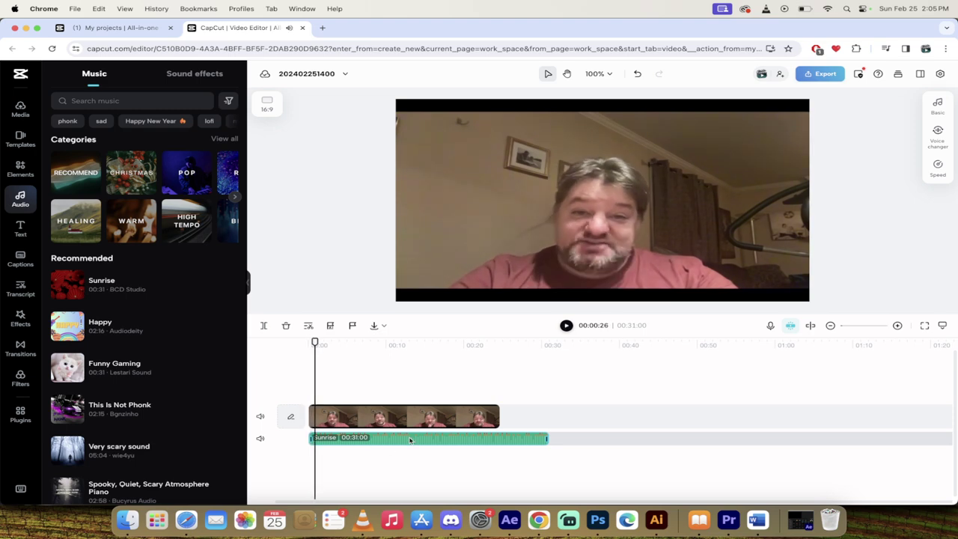
pyautogui.press('Delete')
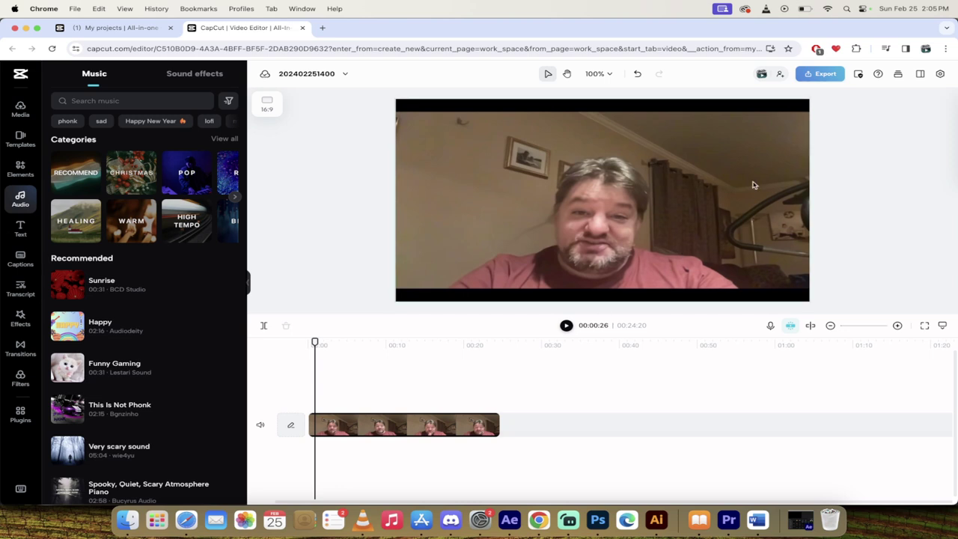
pyautogui.click(825, 74)
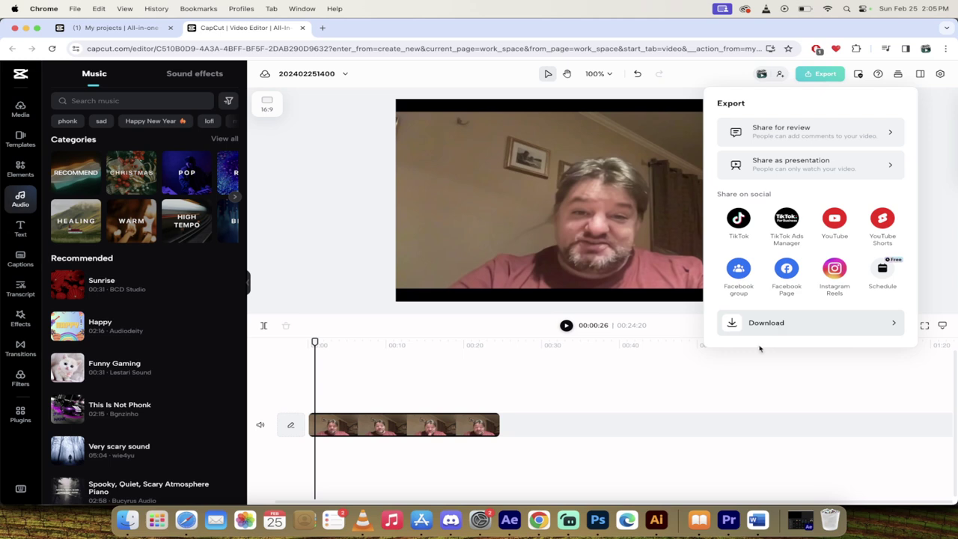
pyautogui.click(559, 388)
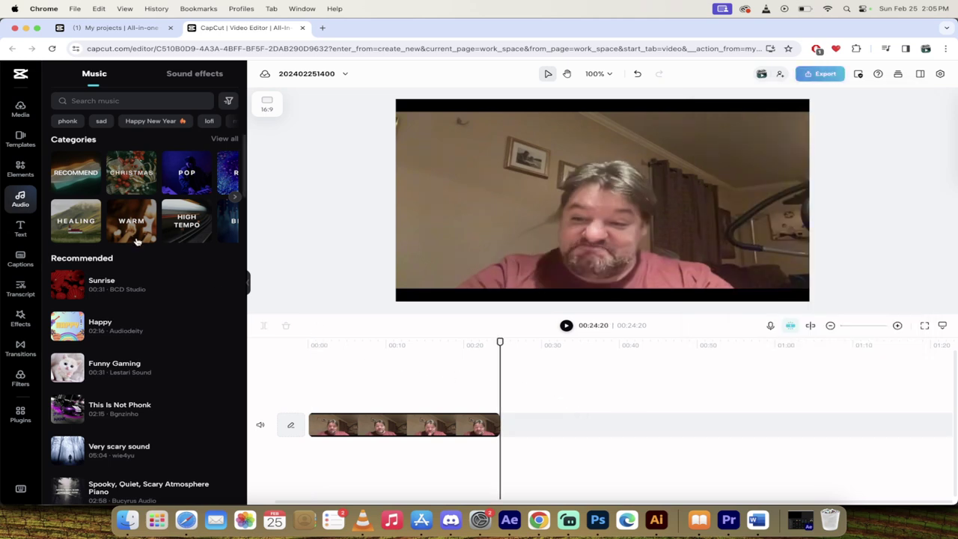
# - Add the FREE button clip and Retro Film Overlay.mp4 after the talking-head clip, then scrub near 00:31
pyautogui.click(33, 113)
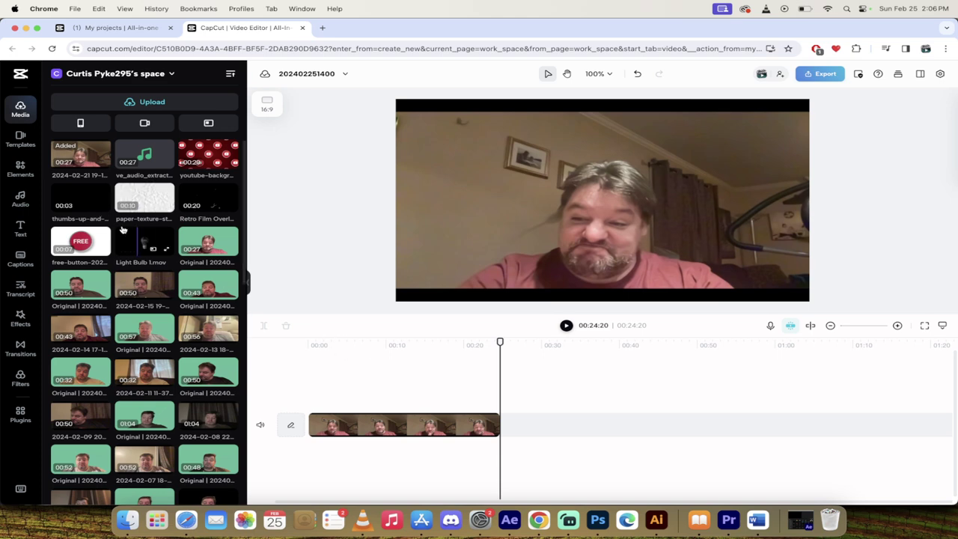
pyautogui.moveTo(80, 241); pyautogui.dragTo(525, 433)
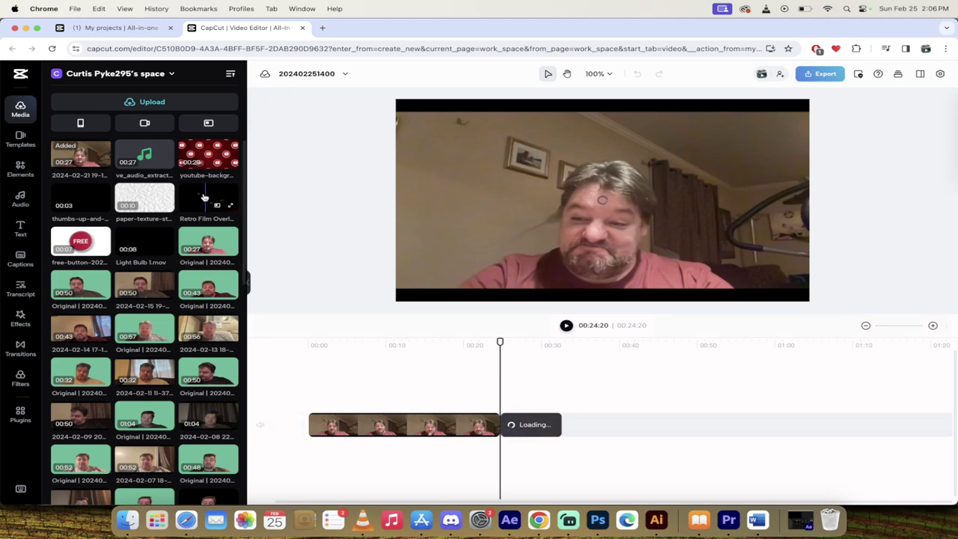
pyautogui.moveTo(203, 197); pyautogui.dragTo(566, 432)
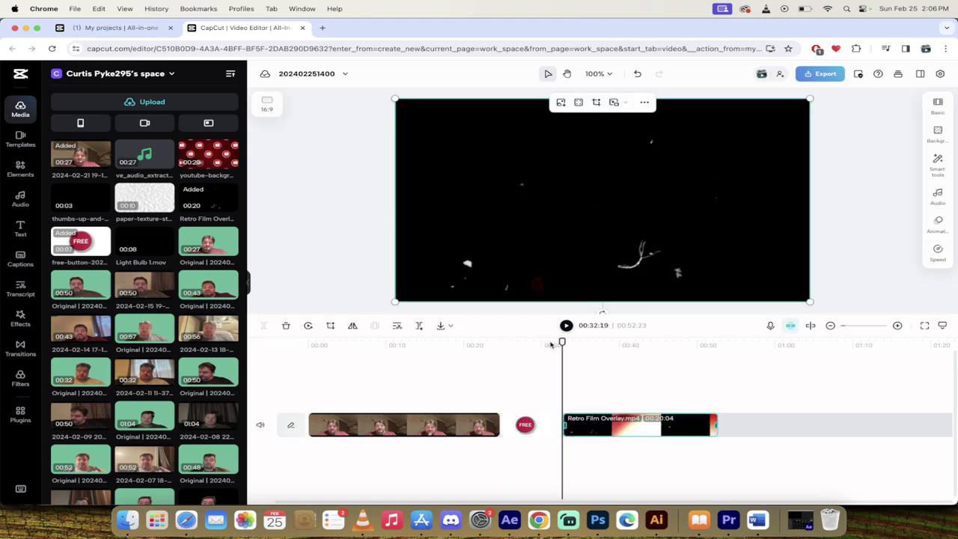
pyautogui.moveTo(563, 343); pyautogui.dragTo(603, 342)
pyautogui.click(573, 343)
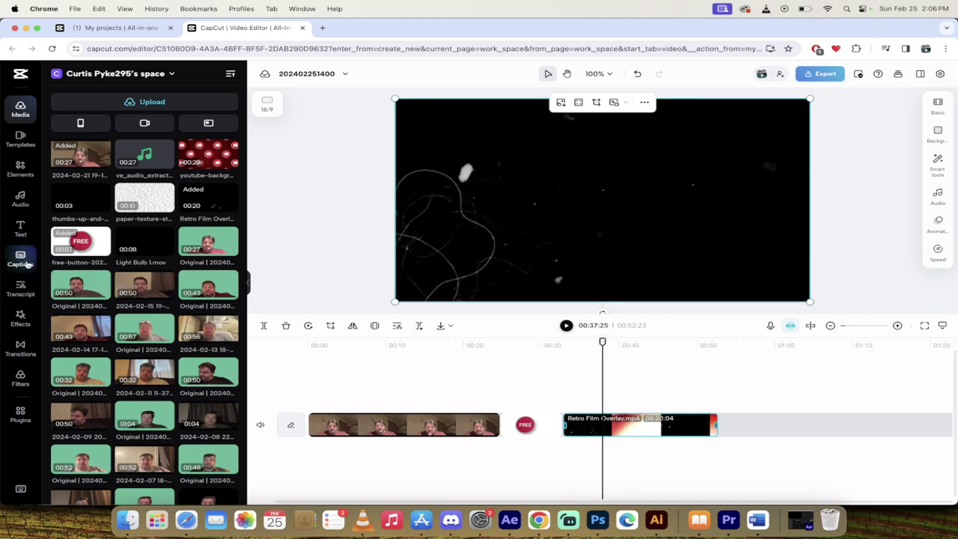
# - Drop the trending Shake effect at 00:00 over the talking-head clip and play it back
pyautogui.click(20, 317)
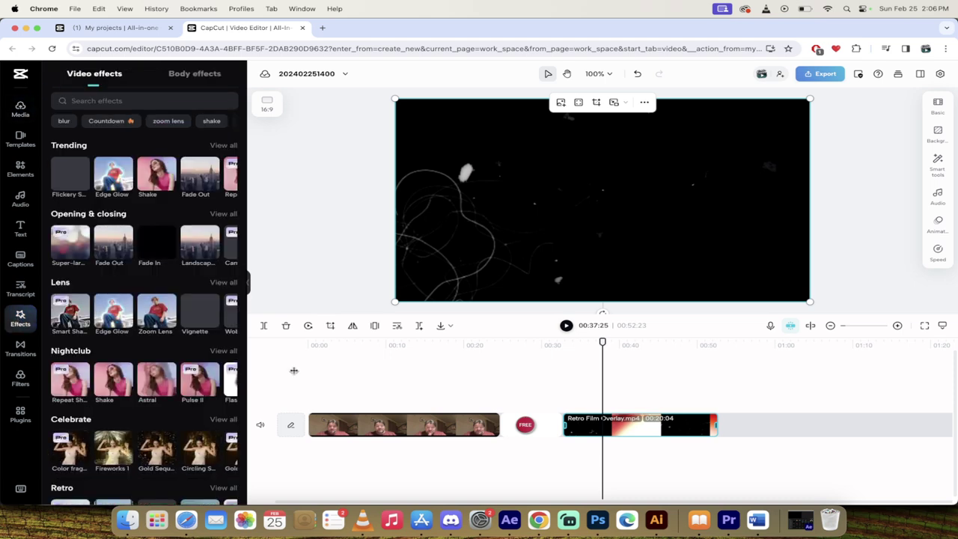
pyautogui.moveTo(384, 352); pyautogui.dragTo(308, 346)
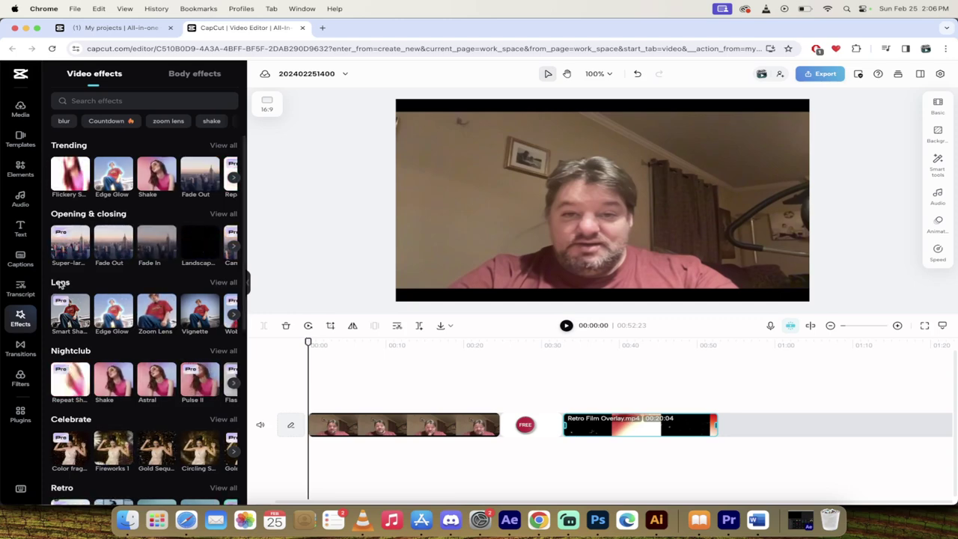
pyautogui.click(212, 146)
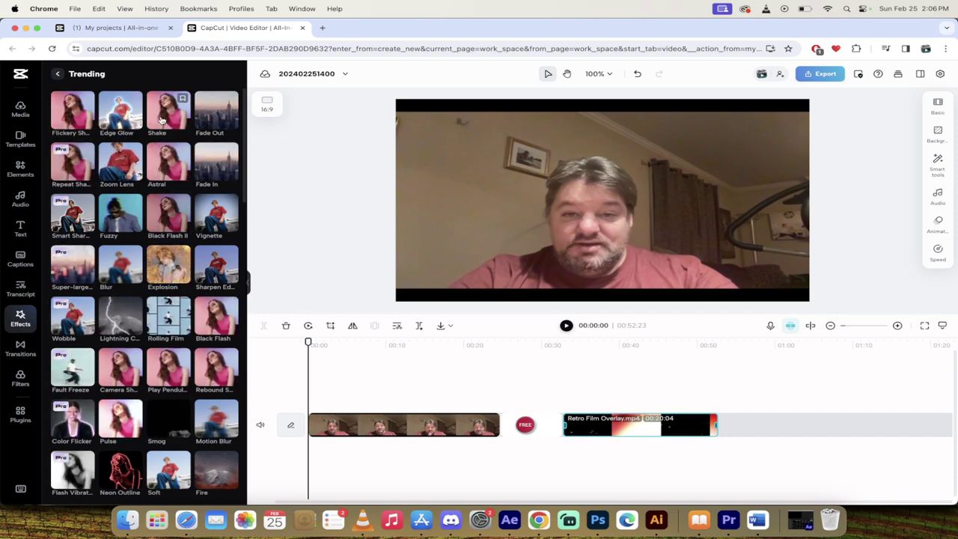
pyautogui.moveTo(161, 120); pyautogui.dragTo(311, 397)
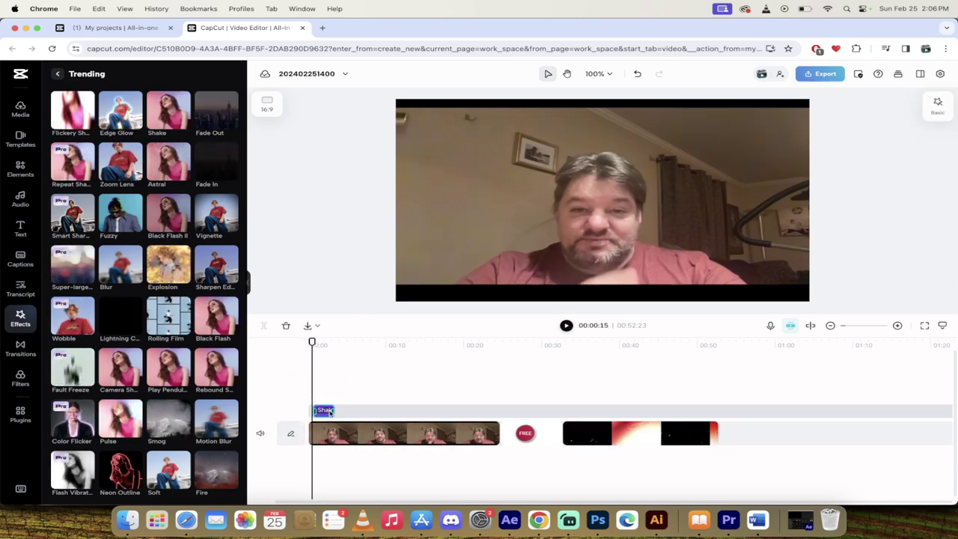
pyautogui.press('space')
pyautogui.press('space')
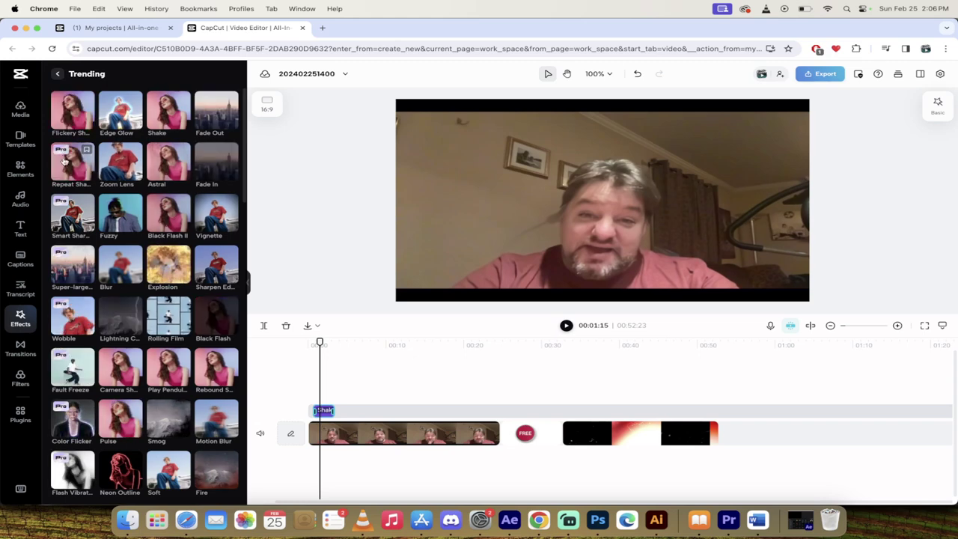
pyautogui.scroll(-3, 109, 204)
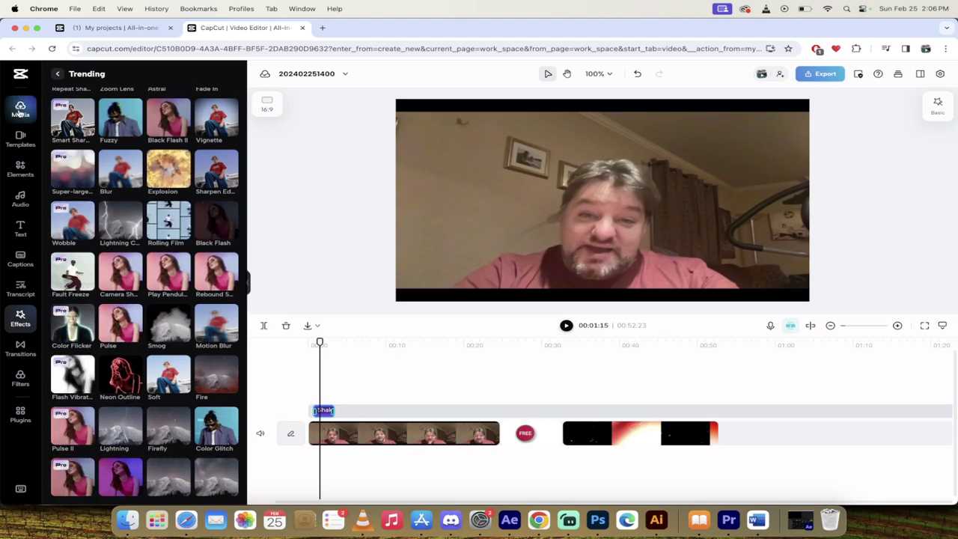
# - Place the Bottom Left transition on the cut between the talking-head and FREE button clips
pyautogui.click(21, 348)
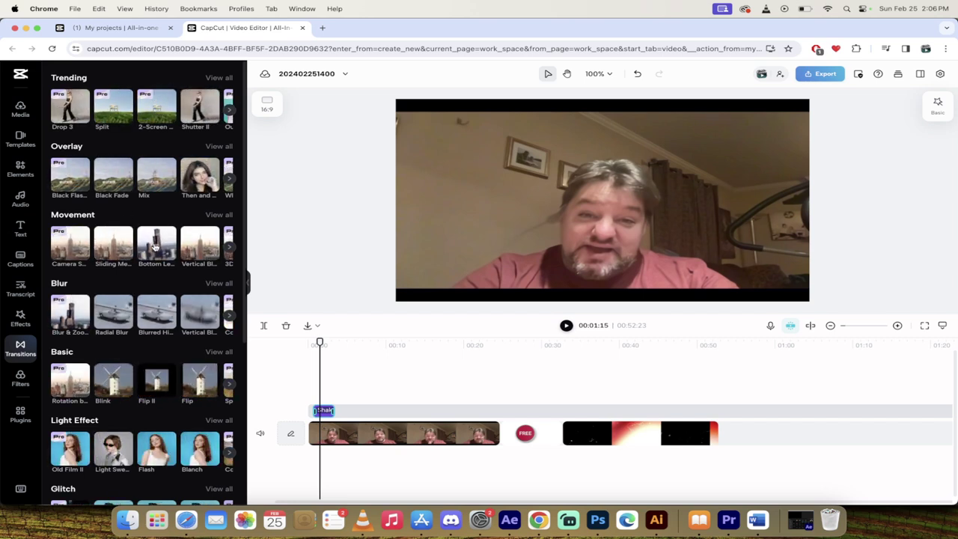
pyautogui.moveTo(155, 247); pyautogui.dragTo(500, 432)
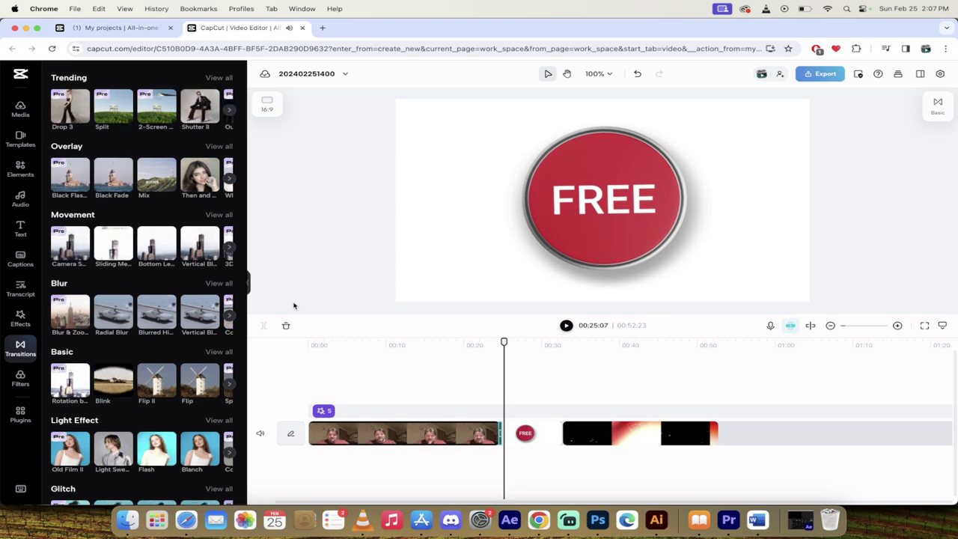
pyautogui.scroll(-3, 147, 384)
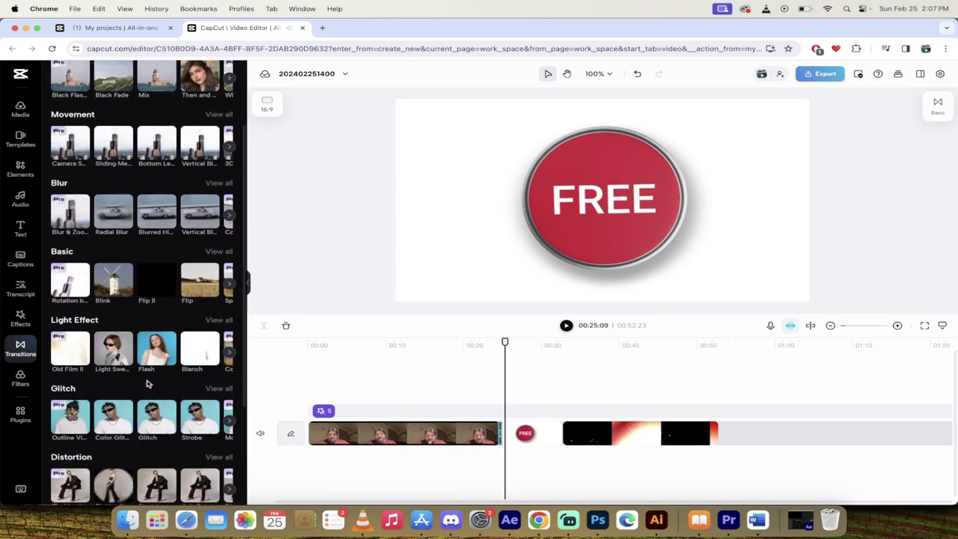
# - Open Filters with the talking-head clip selected at about 00:10 and browse categories like Portrait and Mono
pyautogui.click(20, 379)
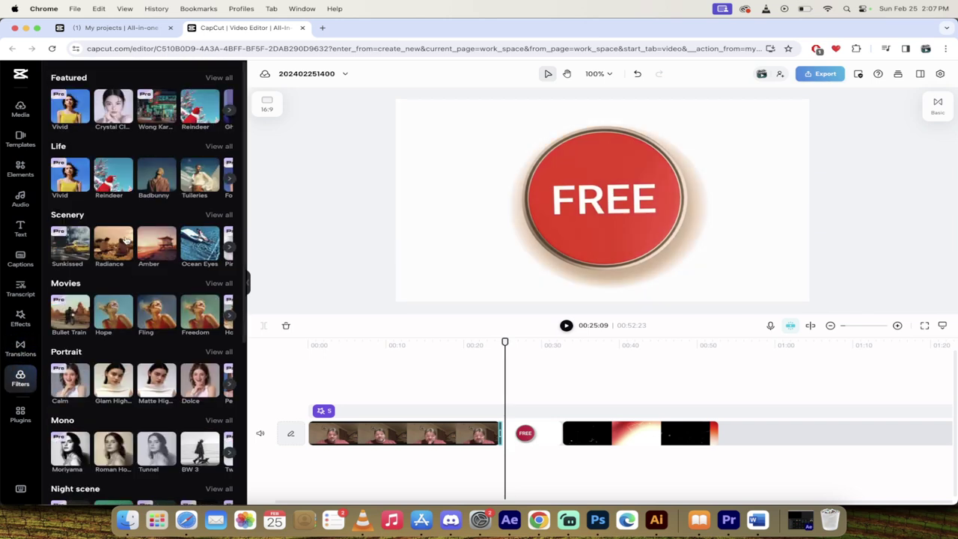
pyautogui.click(367, 434)
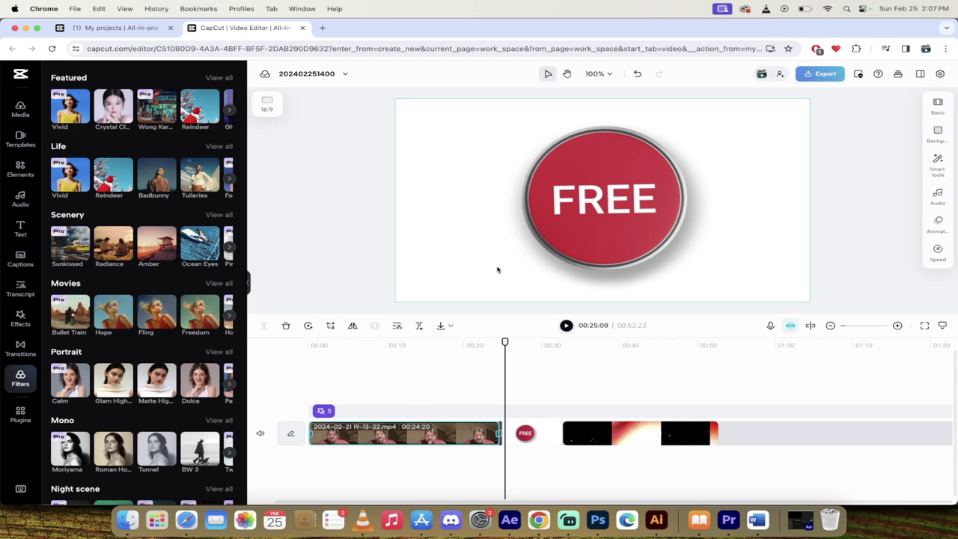
pyautogui.click(390, 401)
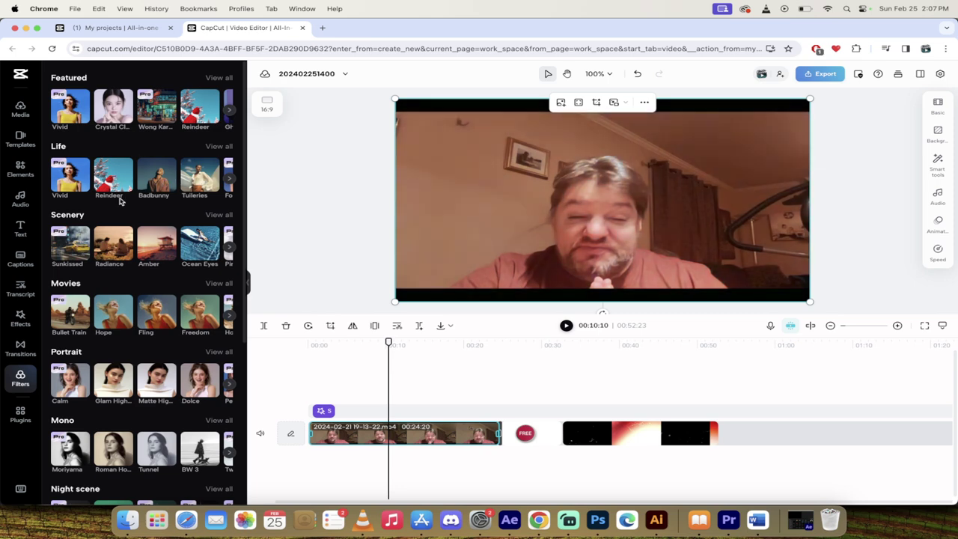
pyautogui.scroll(-4, 119, 201)
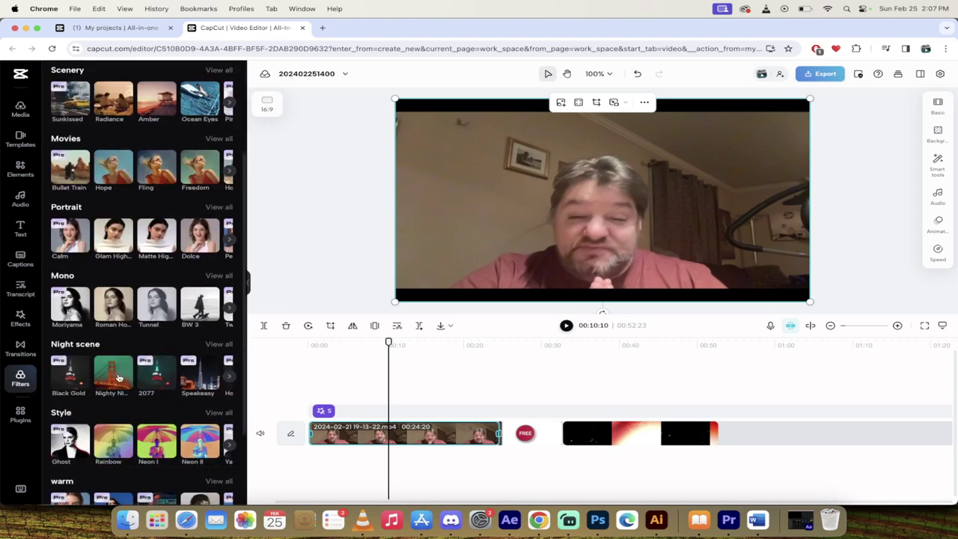
pyautogui.scroll(-3, 105, 369)
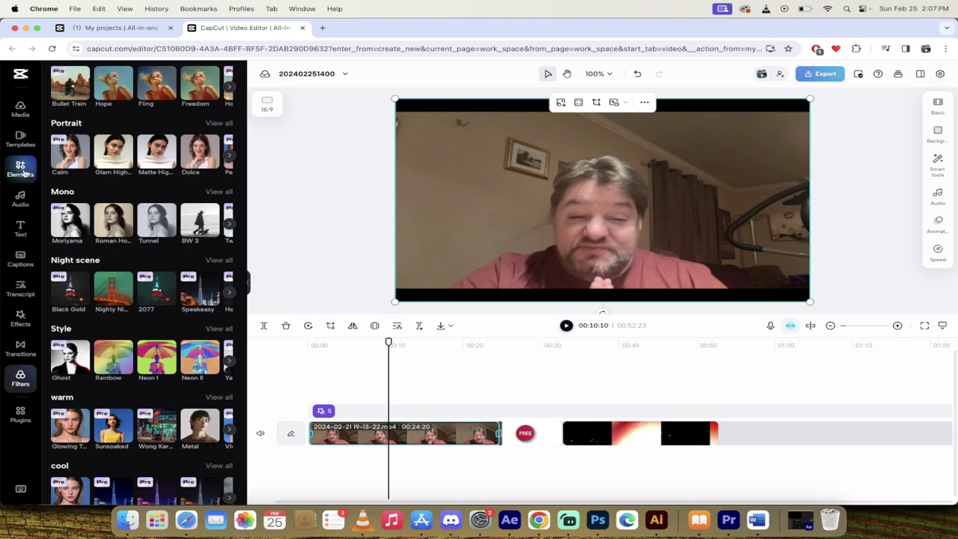
# - Look through Elements, then switch back to the Media library of uploaded clips
pyautogui.click(25, 169)
pyautogui.scroll(-2, 143, 337)
pyautogui.scroll(2, 133, 277)
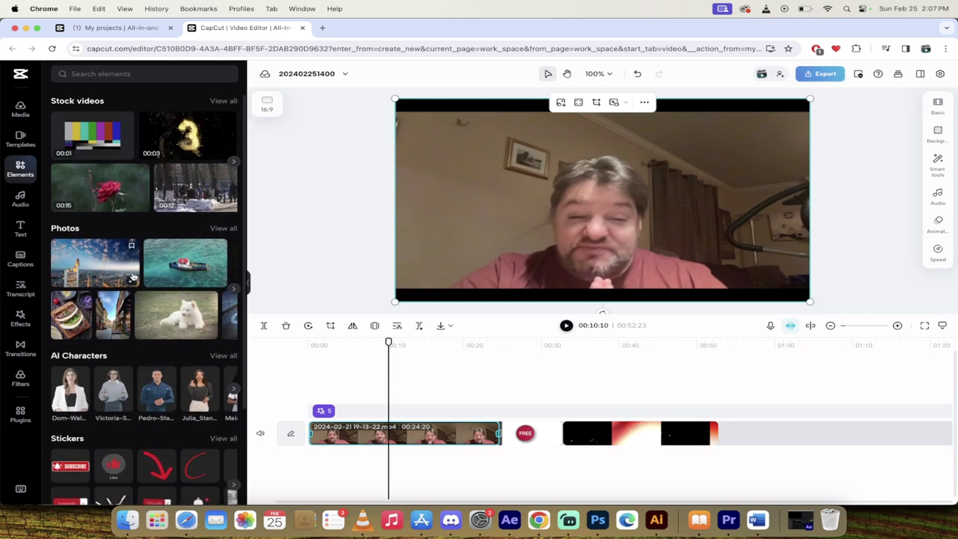
pyautogui.click(20, 110)
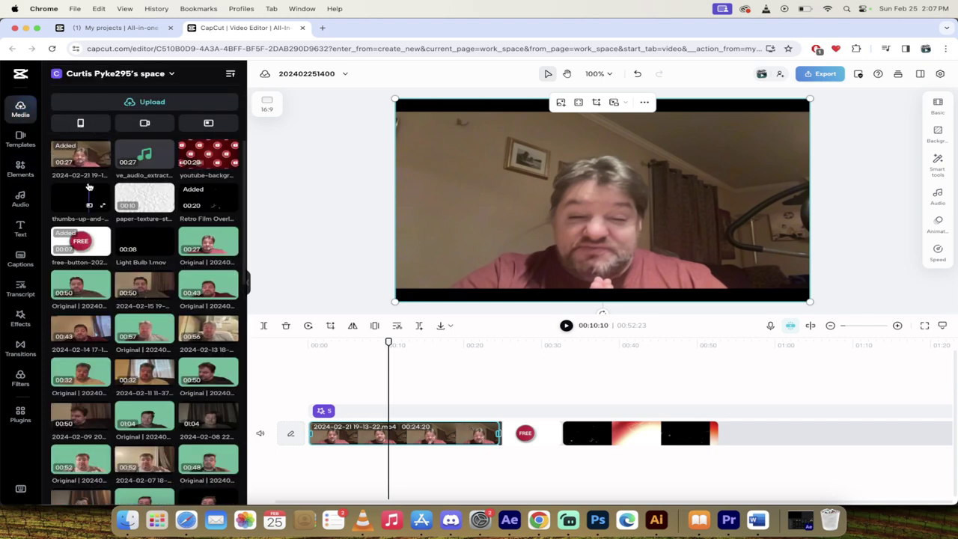